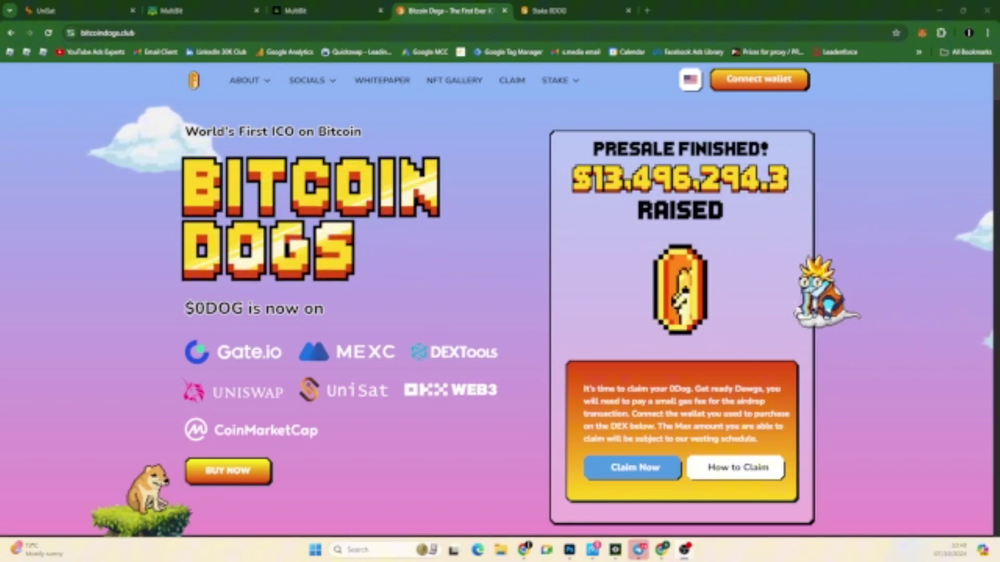
Step: Check the UniSat and MultiBit tabs, then return to the $0DOG staking page showing 426.78% APY
{"action": "left_click", "coordinate": [566, 11]}
{"action": "double_click", "coordinate": [656, 251]}
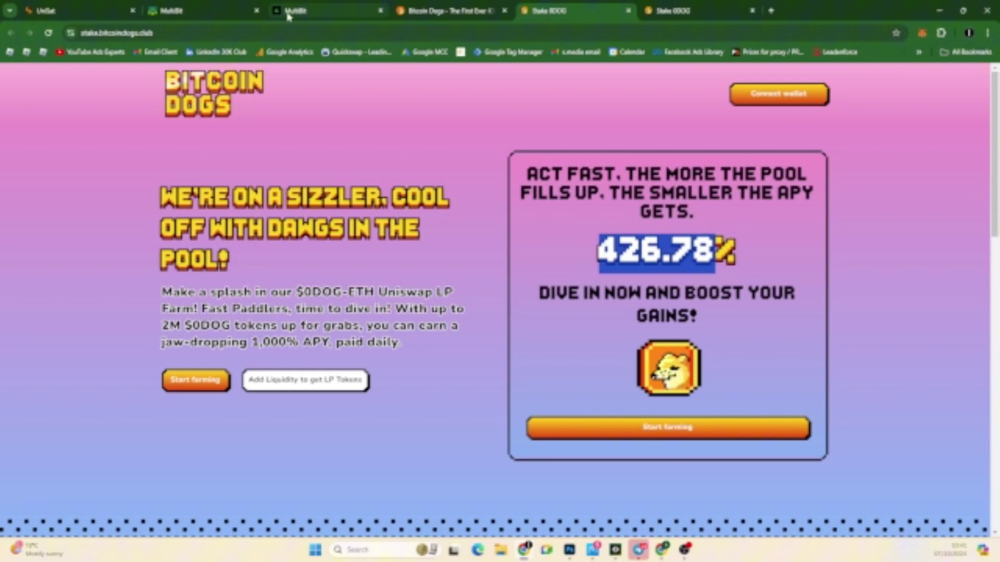
{"action": "left_click", "coordinate": [104, 11]}
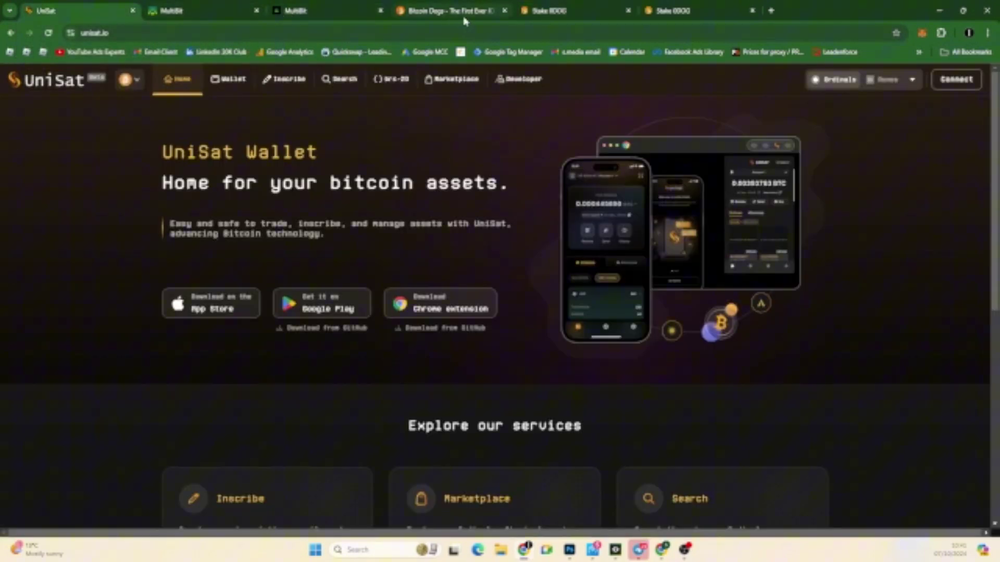
{"action": "left_click", "coordinate": [312, 16]}
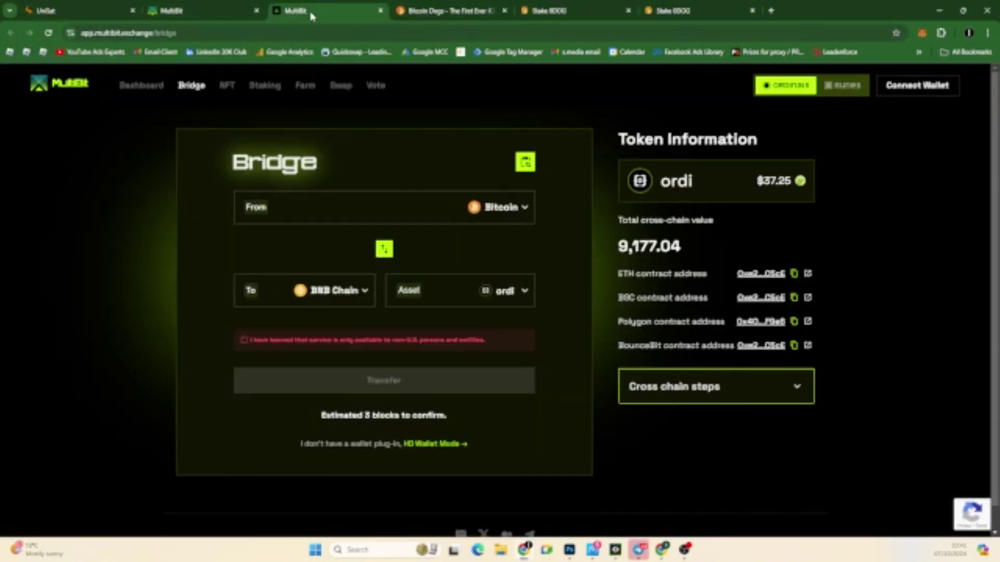
{"action": "left_click", "coordinate": [588, 11]}
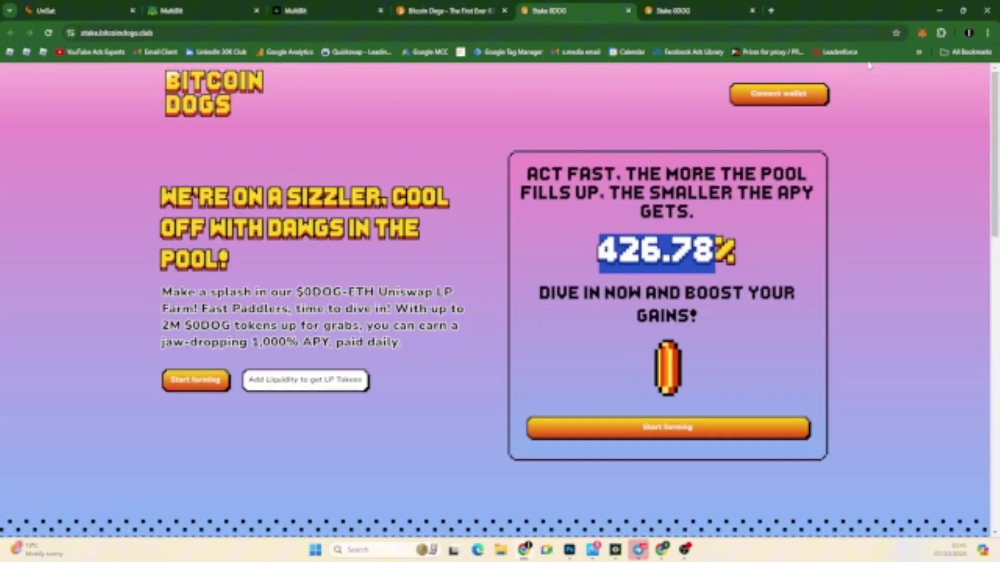
Step: Open the UniSat Wallet extension to see the 0.00066982 BTC balance and 24,000 0dog tokens
{"action": "left_click", "coordinate": [941, 33]}
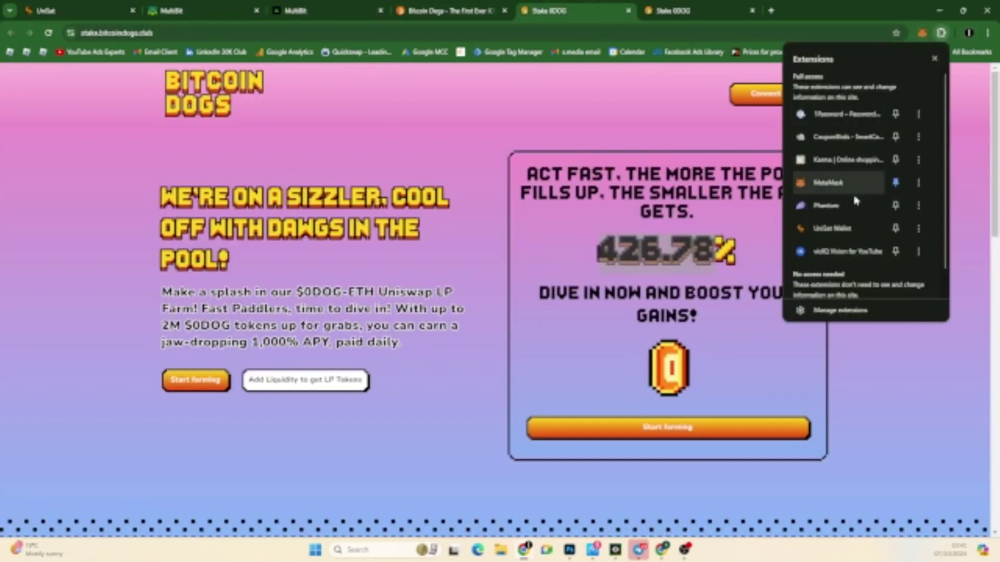
{"action": "left_click", "coordinate": [827, 229]}
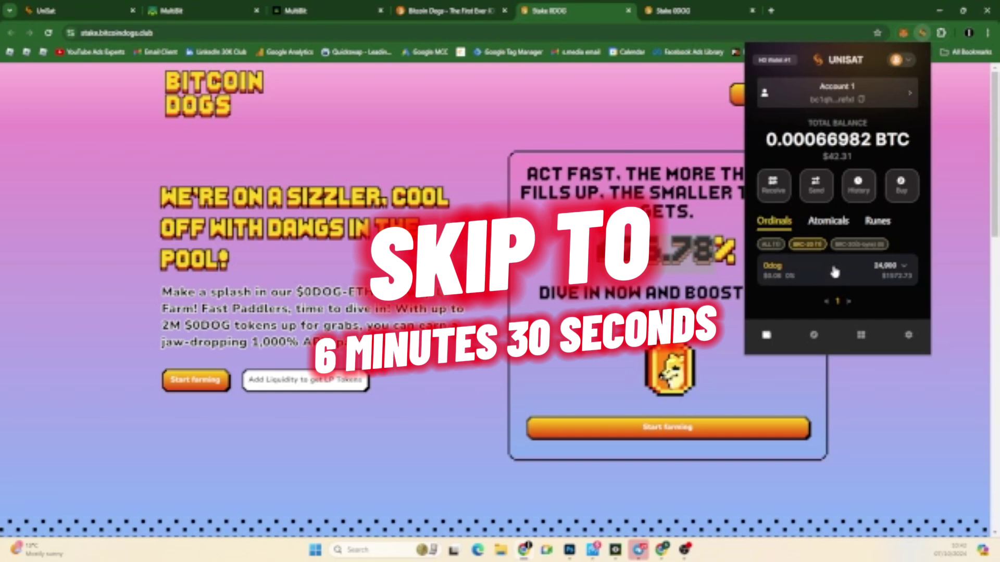
Step: Open the MultiBit bridge app and set the destination chain to Ethereum
{"action": "left_click", "coordinate": [208, 12]}
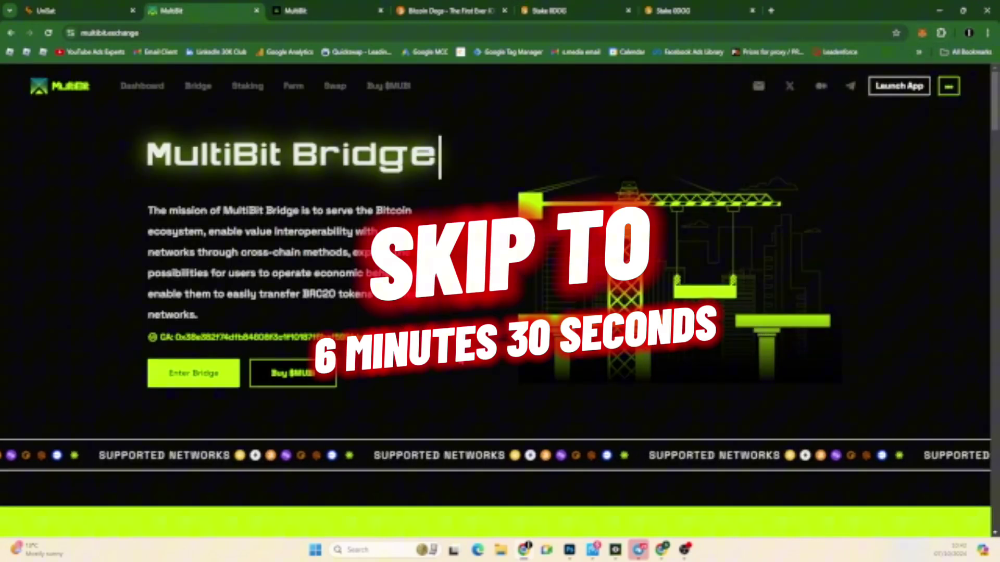
{"action": "left_click_drag", "start_coordinate": [146, 155], "coordinate": [502, 166]}
{"action": "left_click", "coordinate": [340, 12]}
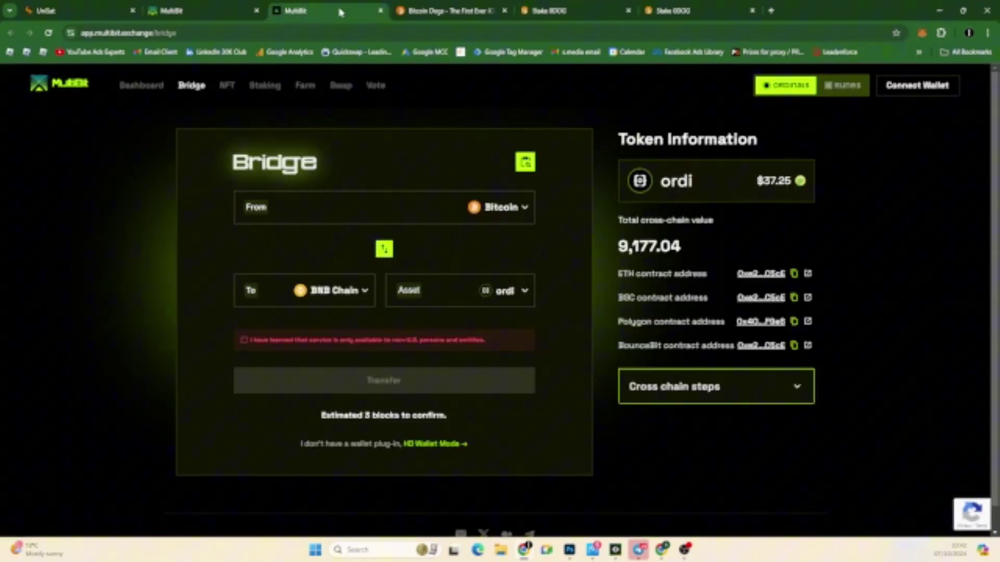
{"action": "left_click", "coordinate": [229, 11]}
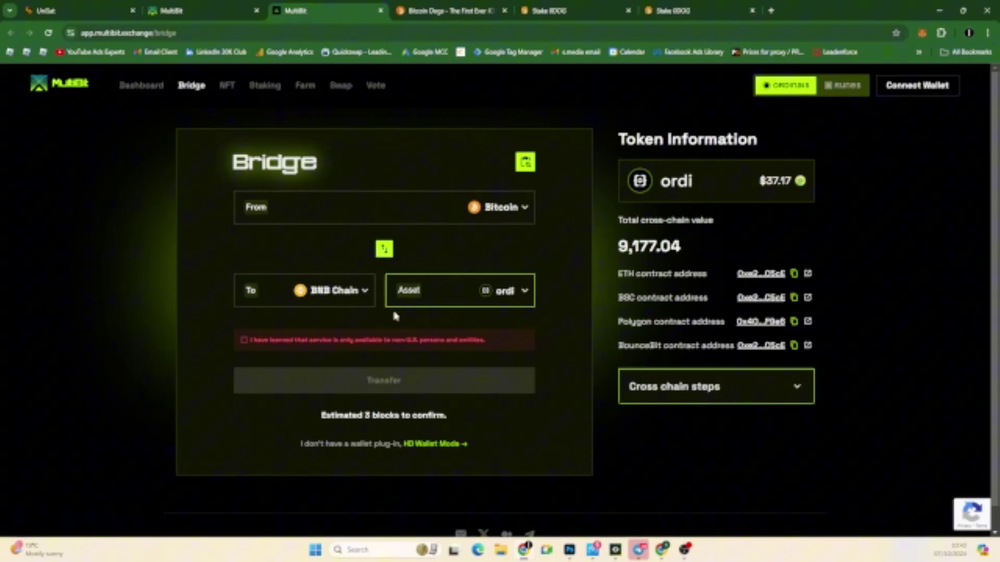
{"action": "left_click", "coordinate": [338, 293]}
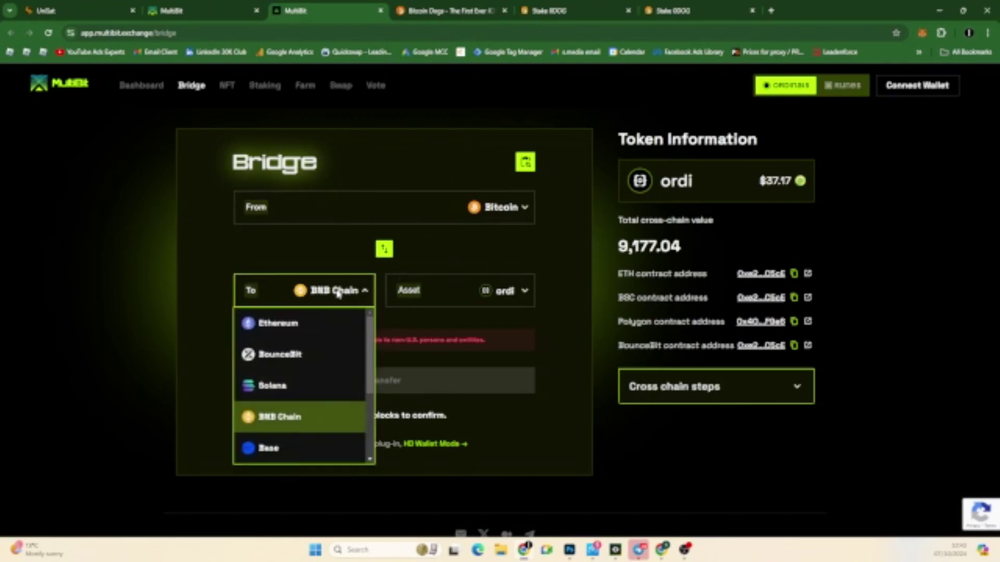
{"action": "left_click", "coordinate": [317, 328]}
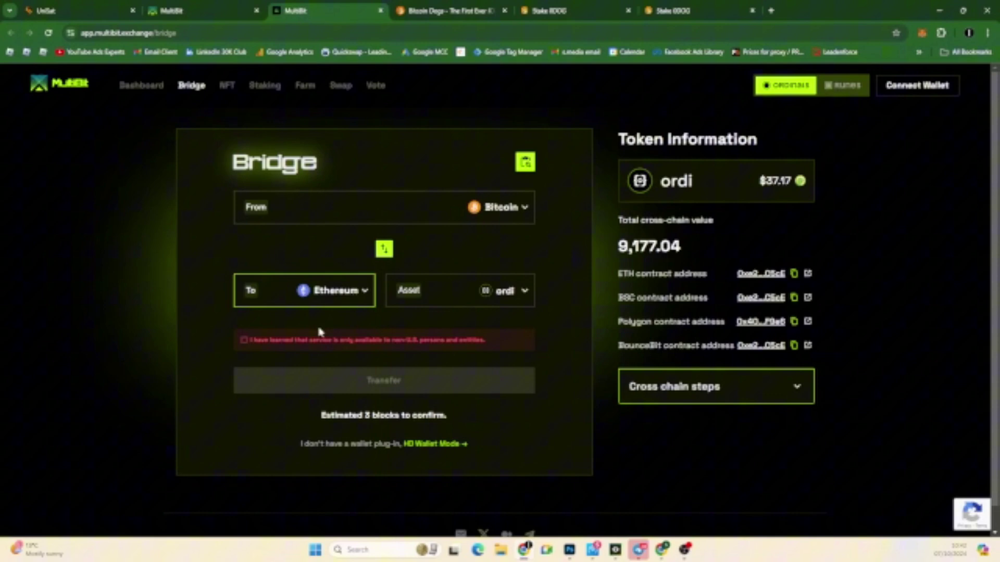
Step: Search for '0dog' in the token list and select it as the asset to bridge
{"action": "left_click", "coordinate": [503, 295]}
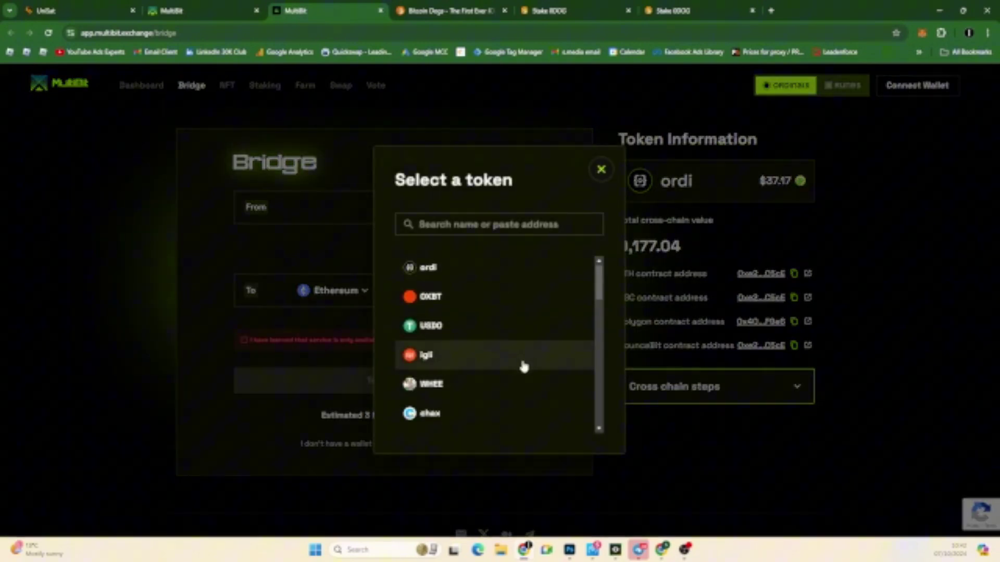
{"action": "scroll", "coordinate": [522, 365], "scroll_direction": "down", "scroll_amount": 3}
{"action": "left_click", "coordinate": [470, 223]}
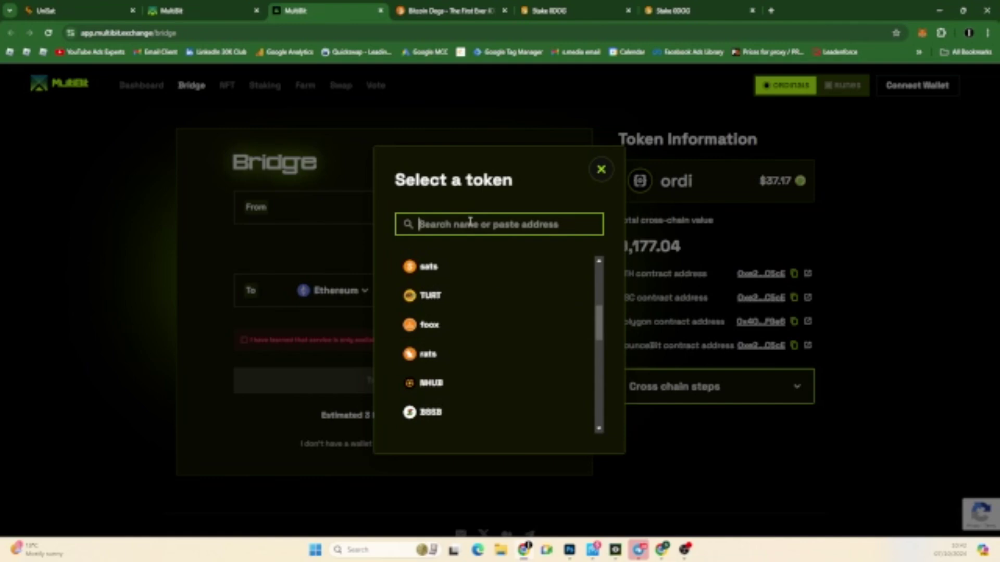
{"action": "type", "text": "0dog"}
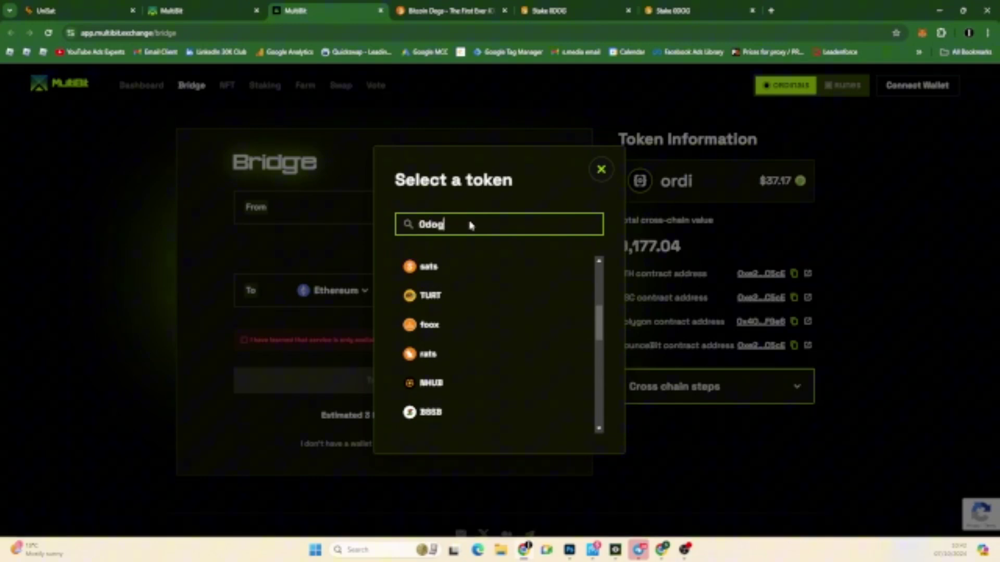
{"action": "left_click", "coordinate": [435, 348]}
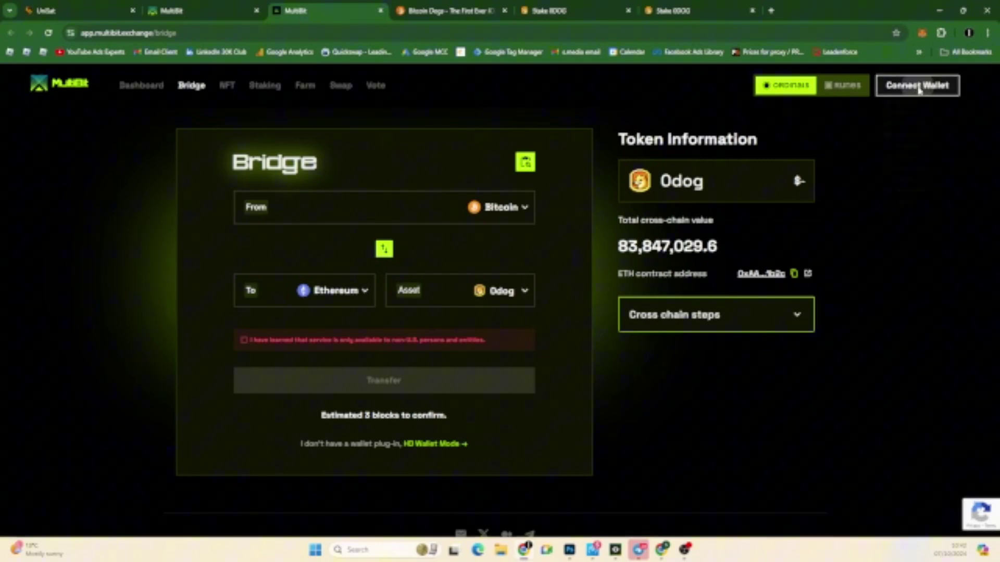
Step: Connect UniSat's Account 1 as the Bitcoin wallet, approving and signing, then start the 0dog transfer
{"action": "left_click", "coordinate": [919, 89]}
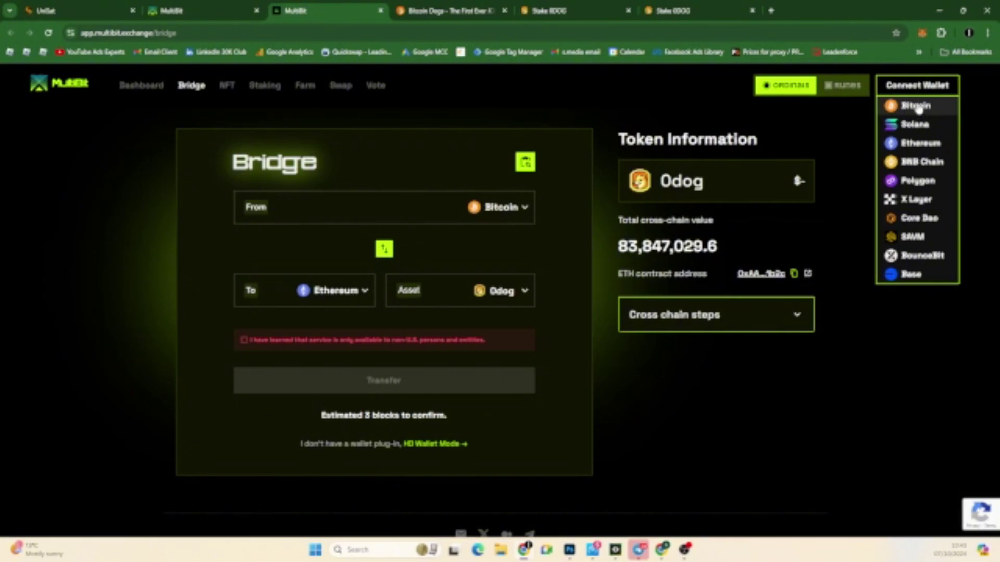
{"action": "left_click", "coordinate": [916, 106]}
{"action": "left_click", "coordinate": [466, 259]}
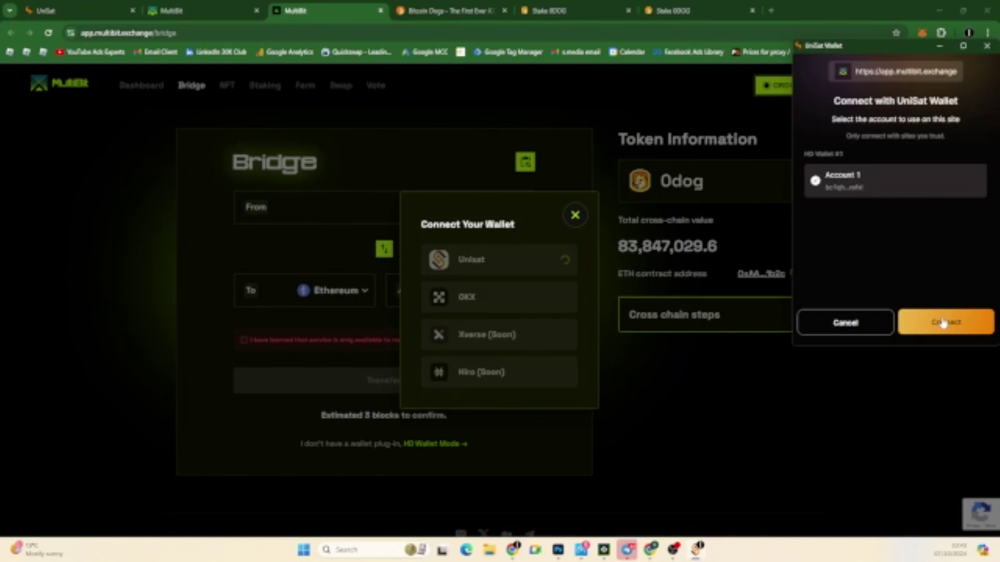
{"action": "left_click", "coordinate": [944, 323]}
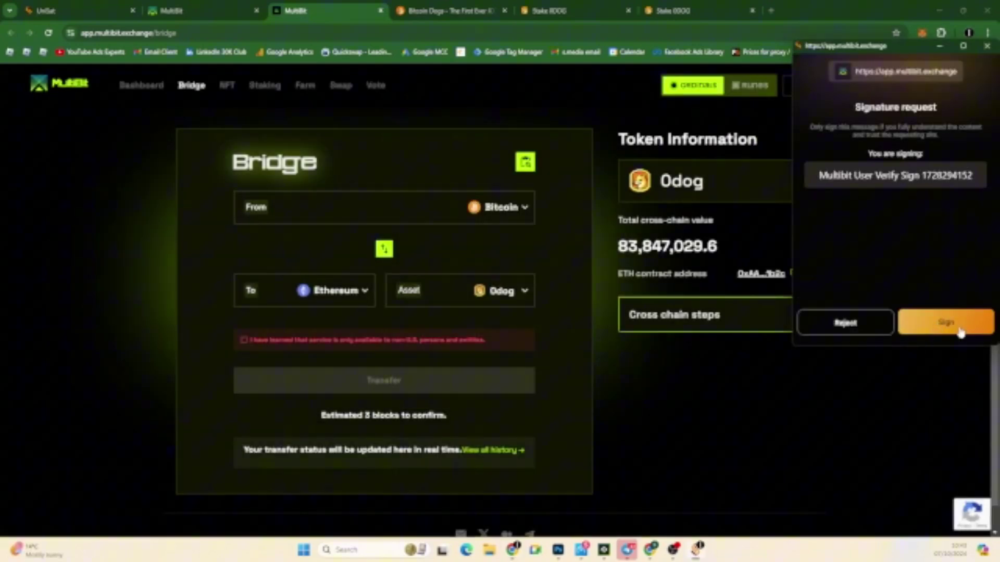
{"action": "left_click", "coordinate": [940, 325]}
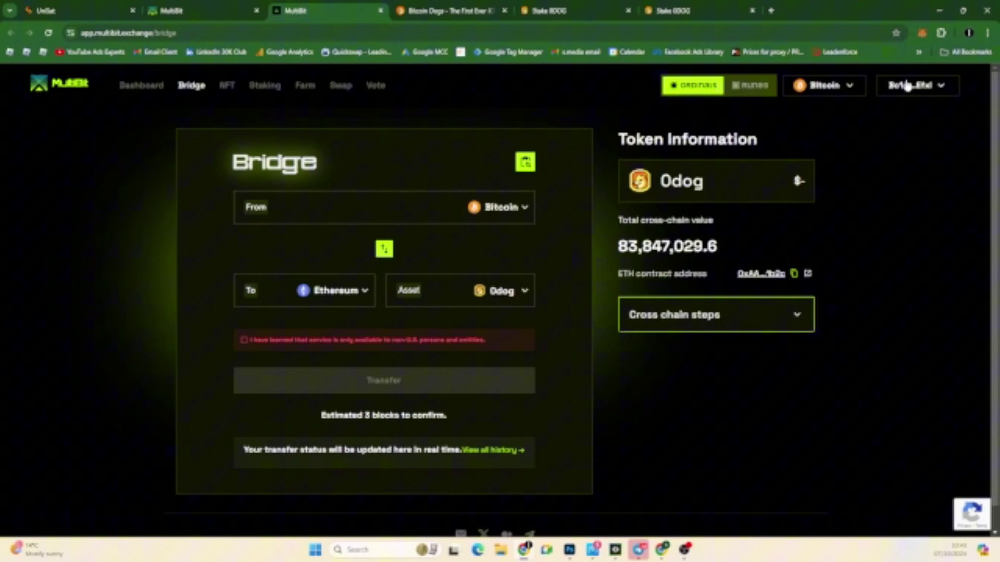
{"action": "left_click", "coordinate": [907, 92]}
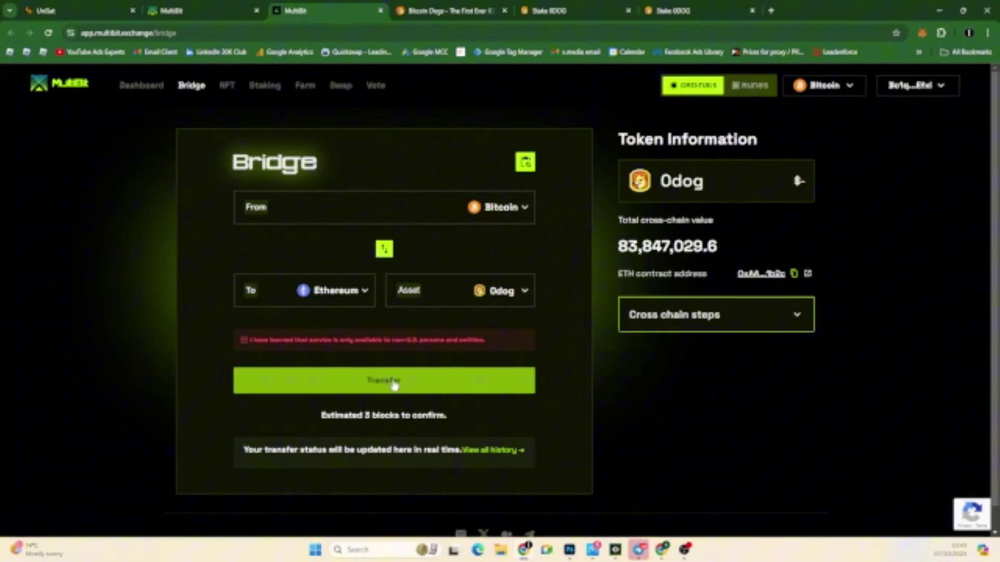
{"action": "left_click", "coordinate": [394, 385]}
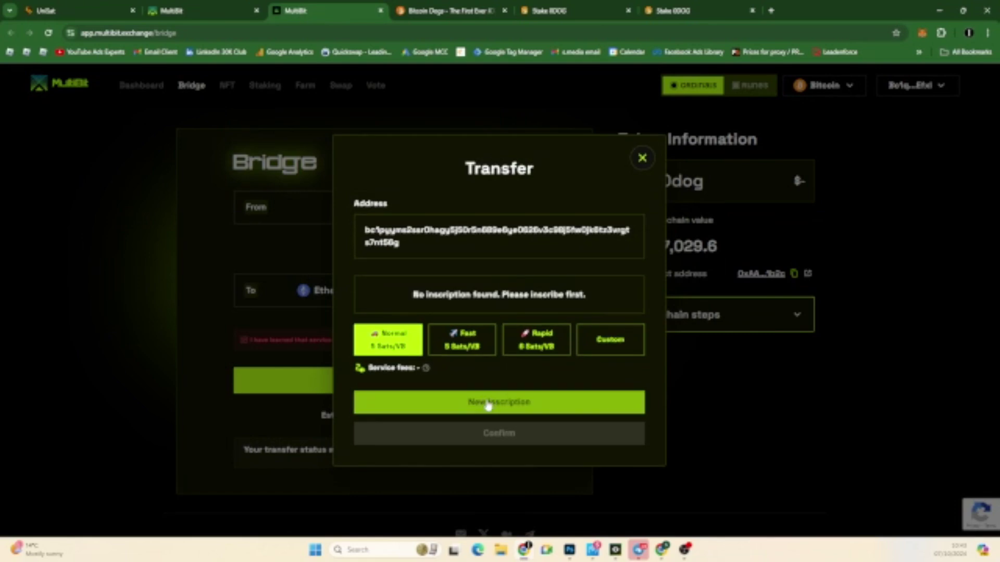
Step: Create a transfer inscription for the full 24,900 0dog amount and sign and pay for it
{"action": "left_click", "coordinate": [487, 404]}
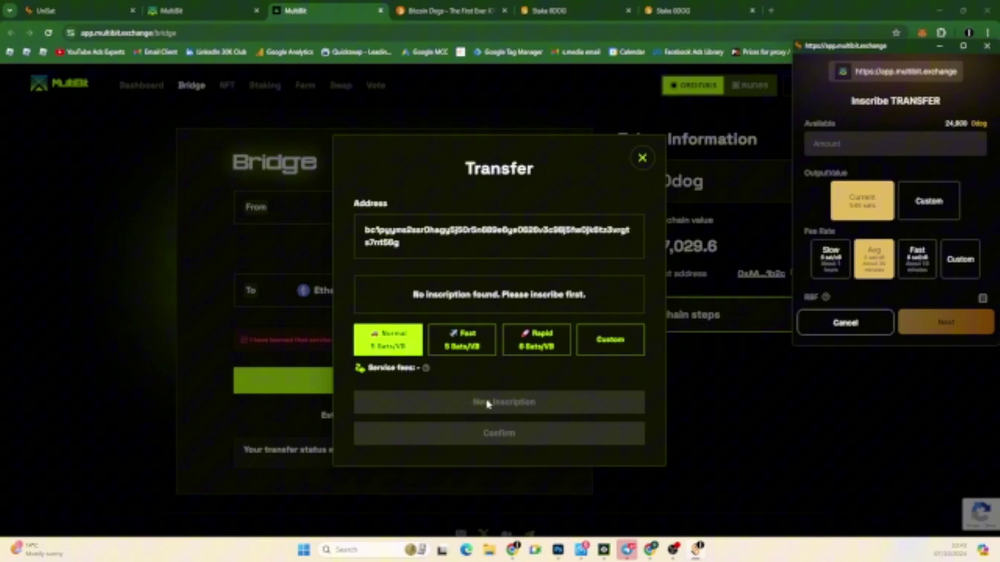
{"action": "left_click", "coordinate": [958, 123]}
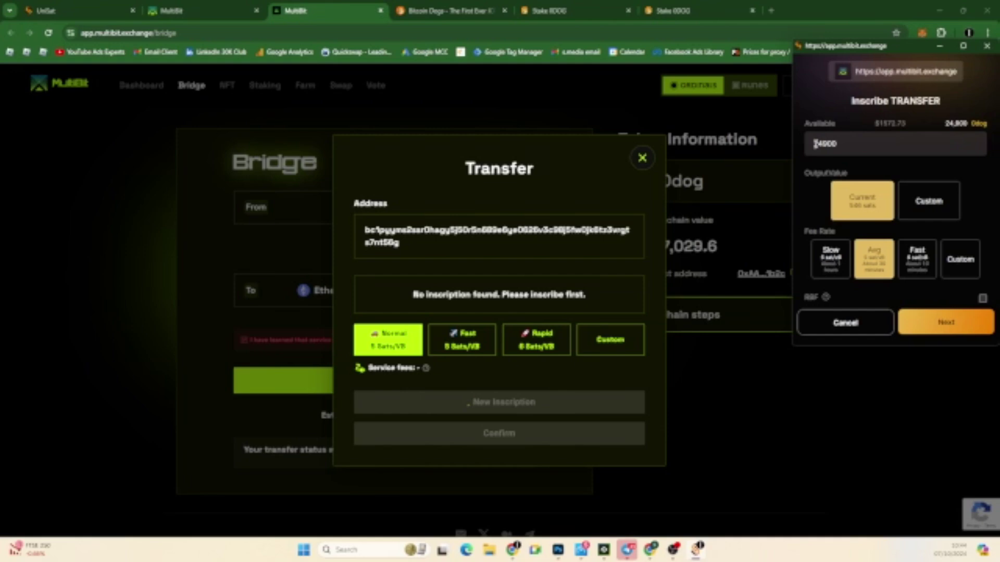
{"action": "left_click_drag", "start_coordinate": [815, 144], "coordinate": [859, 145]}
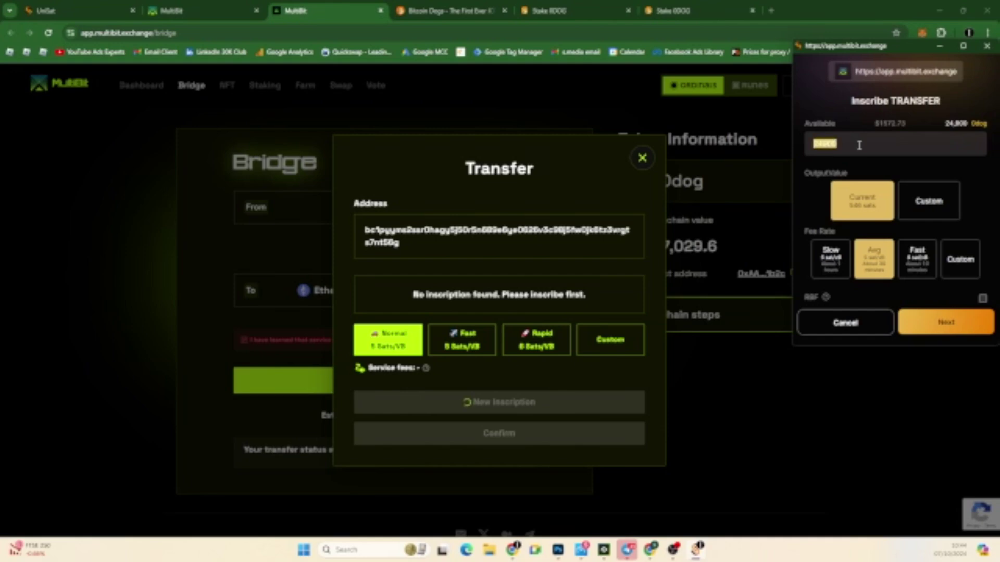
{"action": "left_click", "coordinate": [945, 324]}
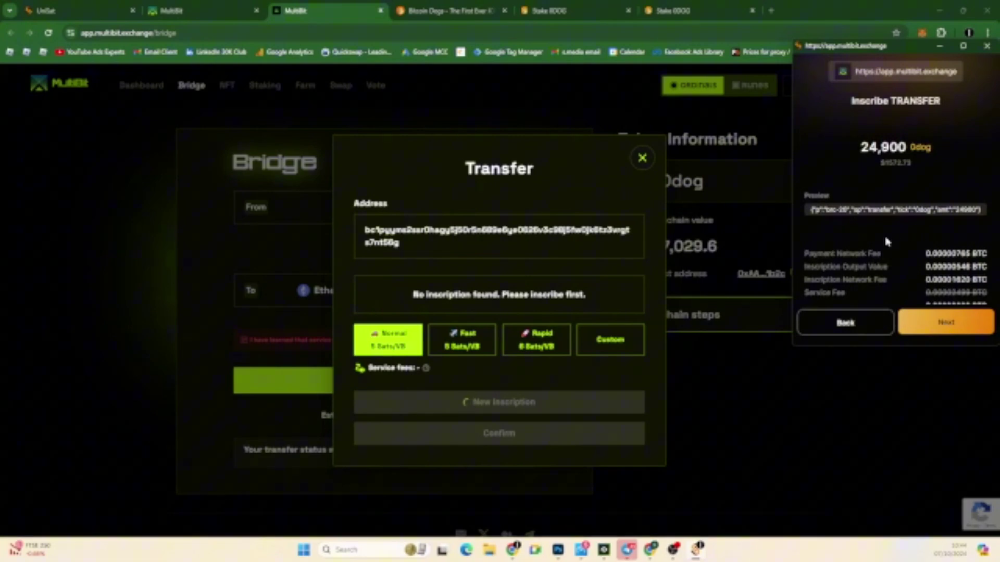
{"action": "scroll", "coordinate": [887, 241], "scroll_direction": "down", "scroll_amount": 1}
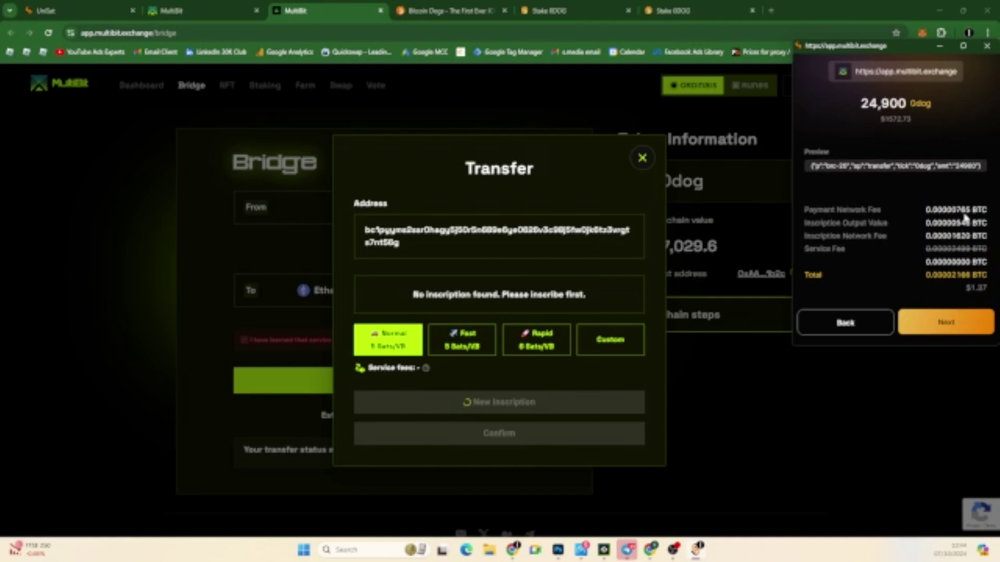
{"action": "left_click", "coordinate": [946, 322]}
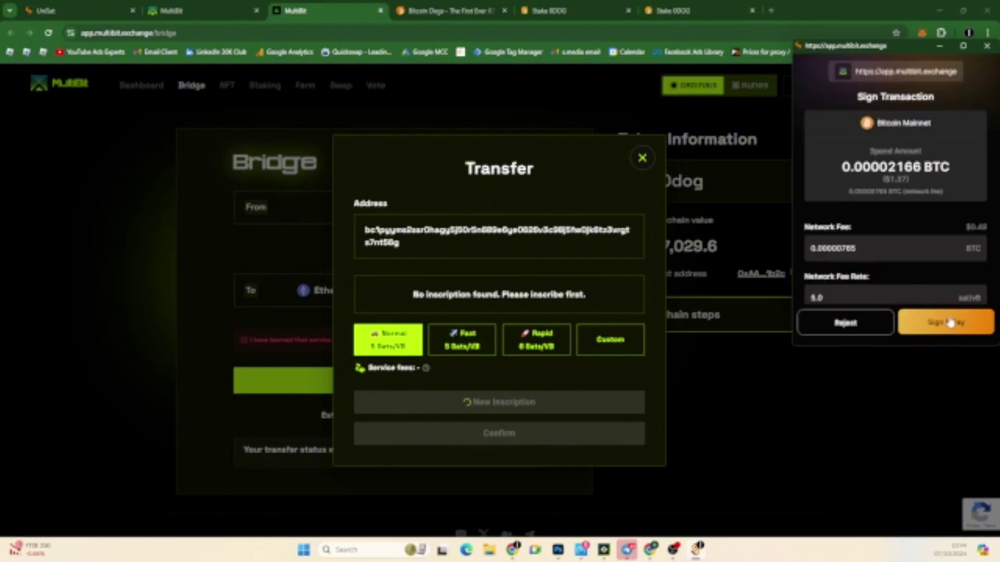
{"action": "scroll", "coordinate": [930, 246], "scroll_direction": "down", "scroll_amount": 2}
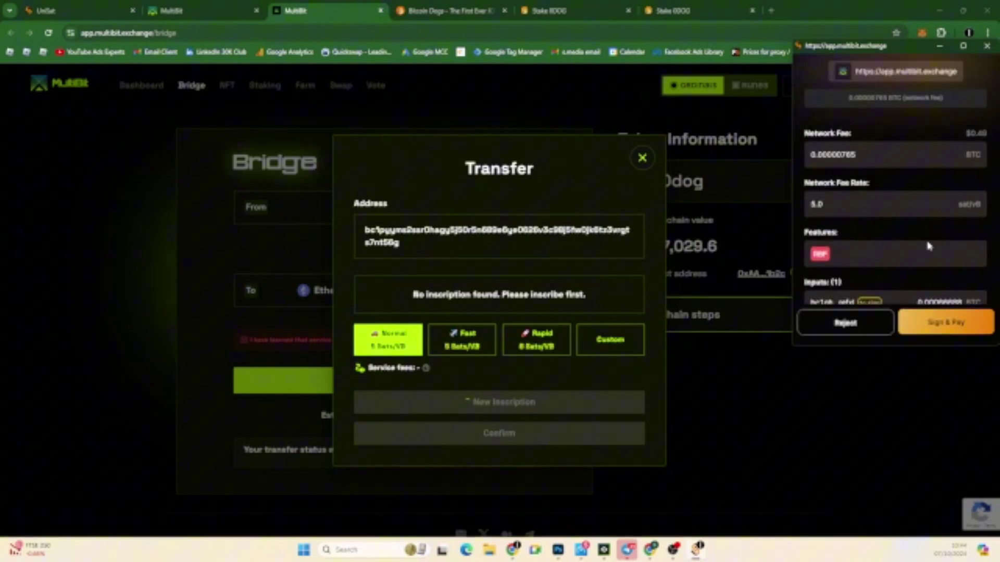
{"action": "scroll", "coordinate": [930, 256], "scroll_direction": "down", "scroll_amount": 2}
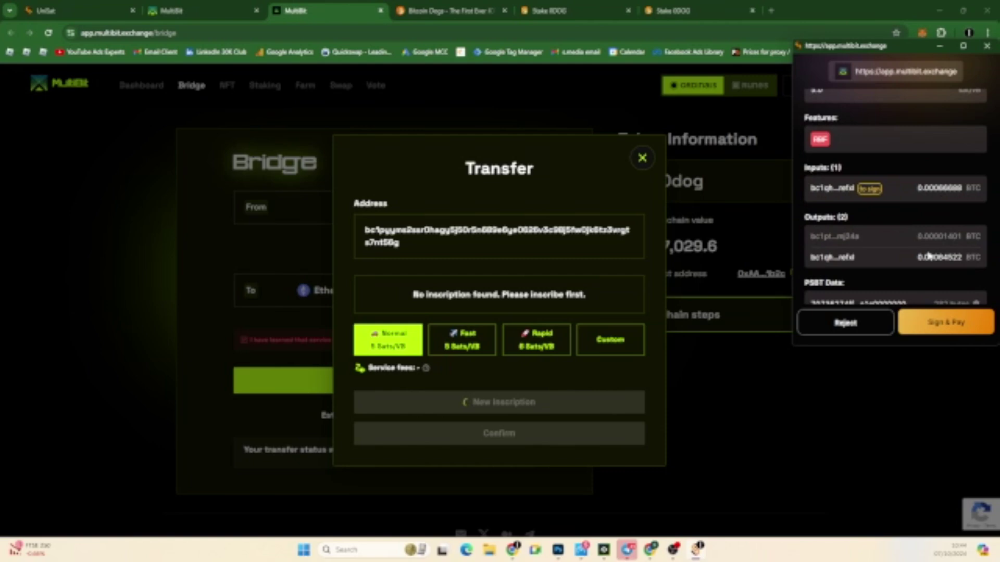
{"action": "scroll", "coordinate": [929, 271], "scroll_direction": "down", "scroll_amount": 1}
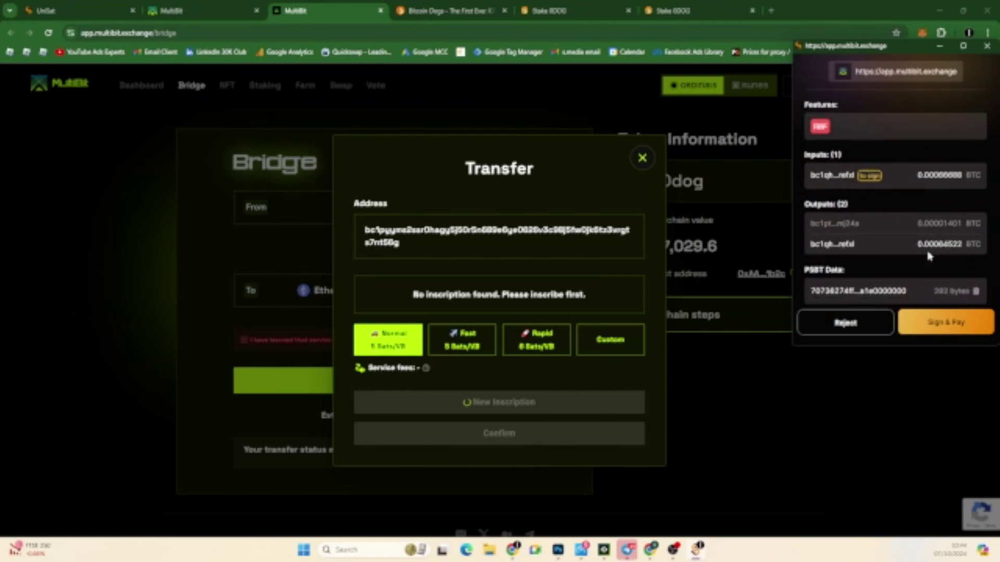
{"action": "left_click", "coordinate": [946, 323]}
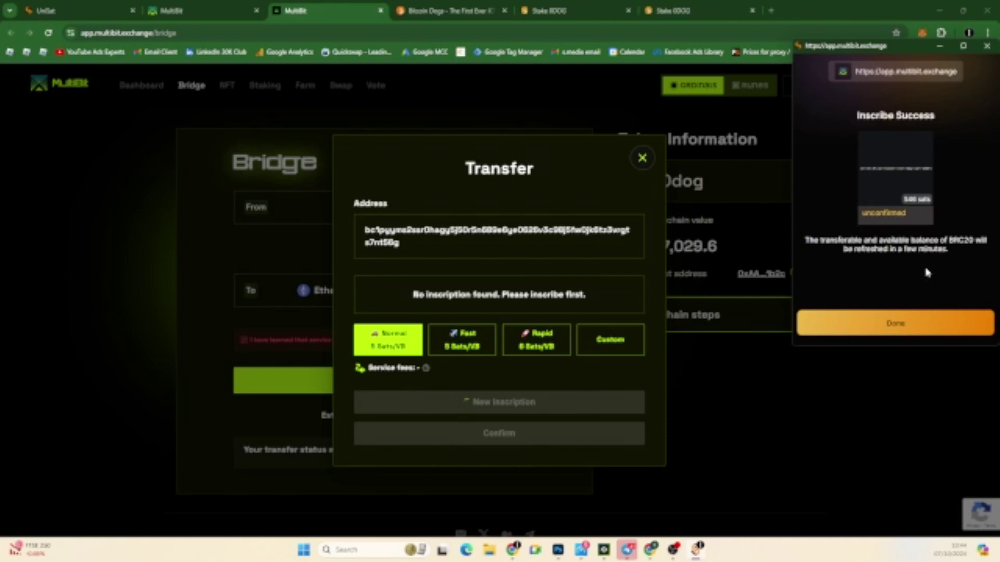
Step: Set the destination chain to Ethereum and accept the non-US persons agreement
{"action": "left_click", "coordinate": [898, 323]}
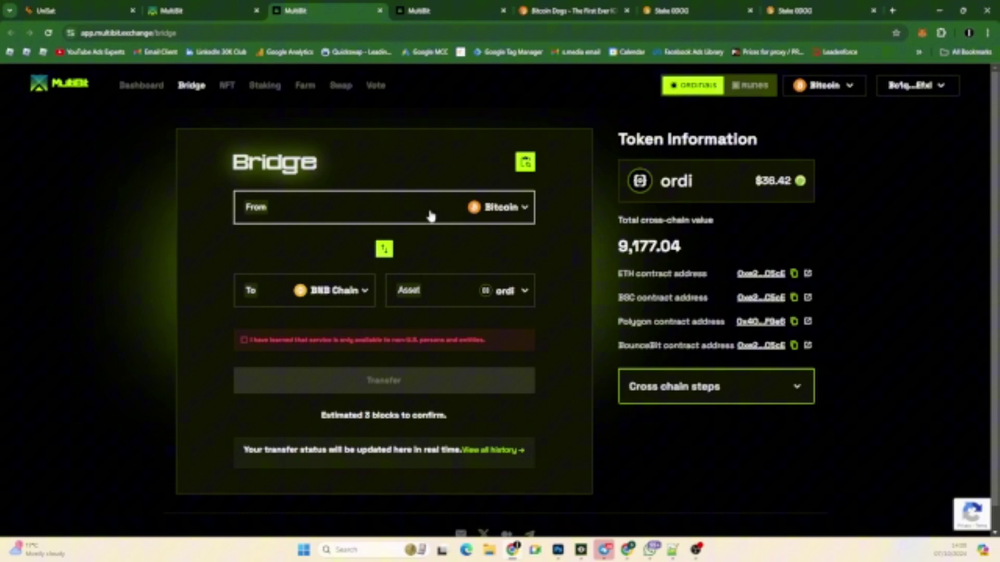
{"action": "left_click", "coordinate": [336, 292]}
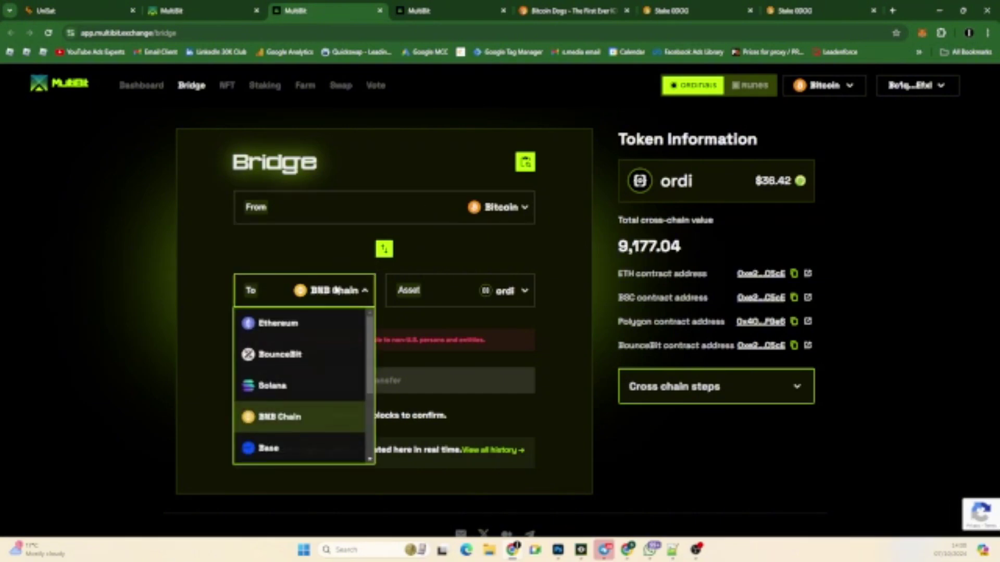
{"action": "left_click", "coordinate": [290, 325]}
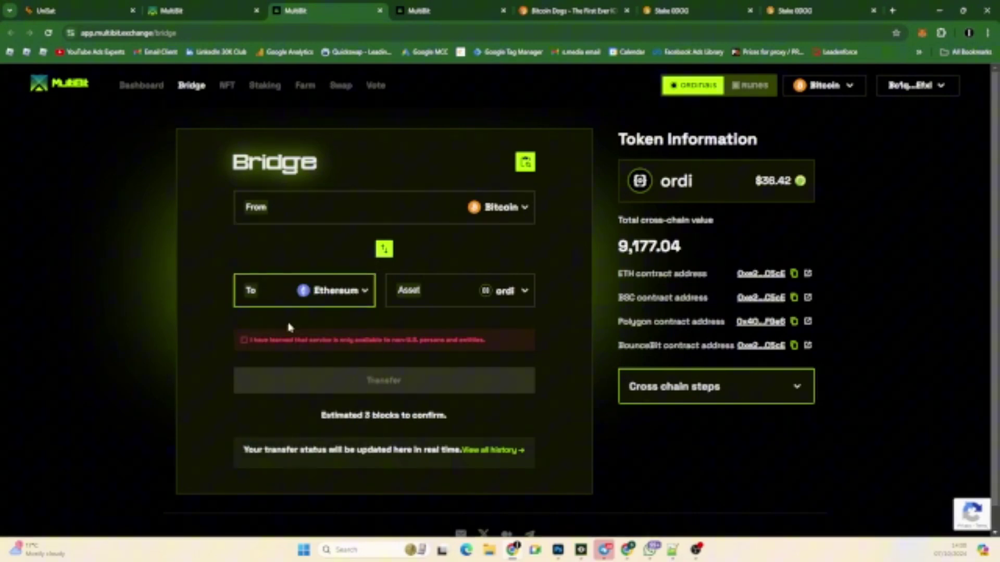
{"action": "left_click", "coordinate": [243, 341]}
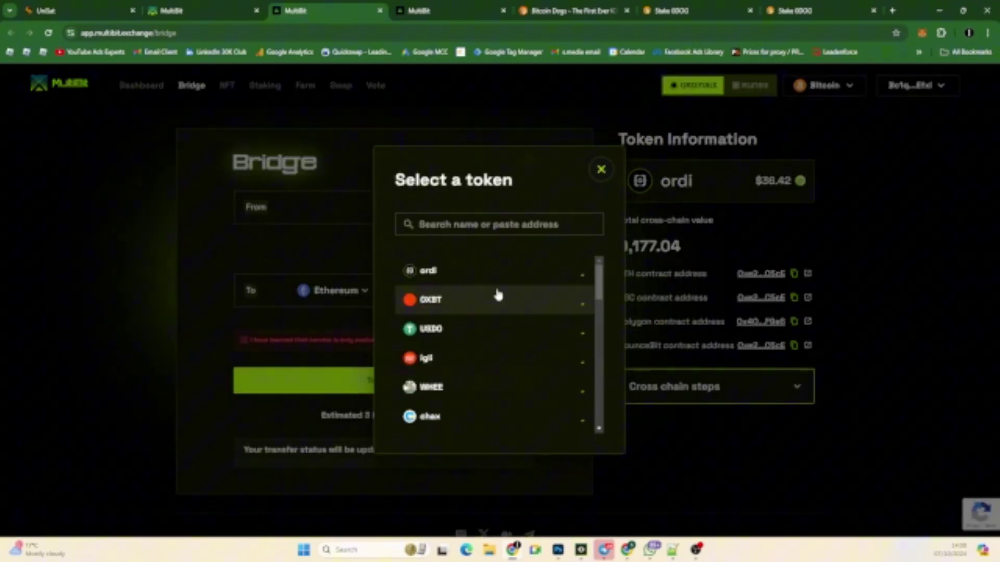
Step: Search '0do' and reselect 0dog as the asset to bridge
{"action": "left_click", "coordinate": [465, 224]}
{"action": "type", "text": "0"}
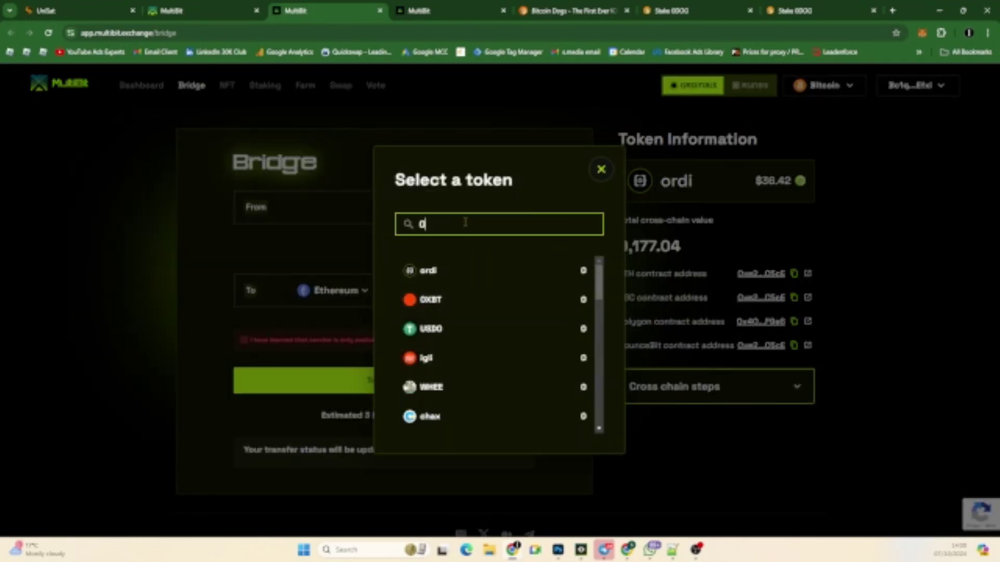
{"action": "type", "text": "do"}
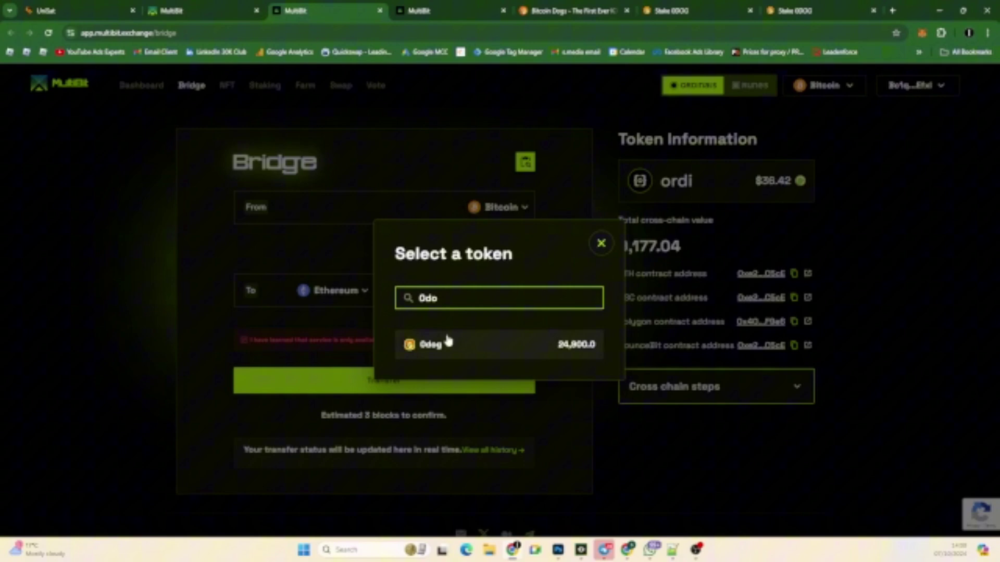
{"action": "left_click", "coordinate": [446, 342]}
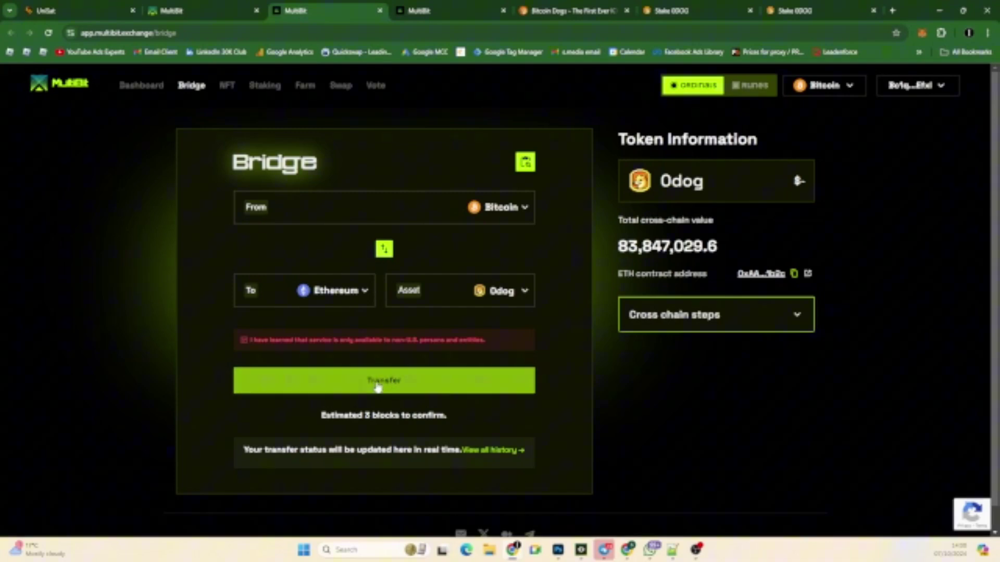
Step: Start the transfer and pick the 24,800 0dog inscription, giving a 199.2 0dog service fee
{"action": "left_click", "coordinate": [377, 385]}
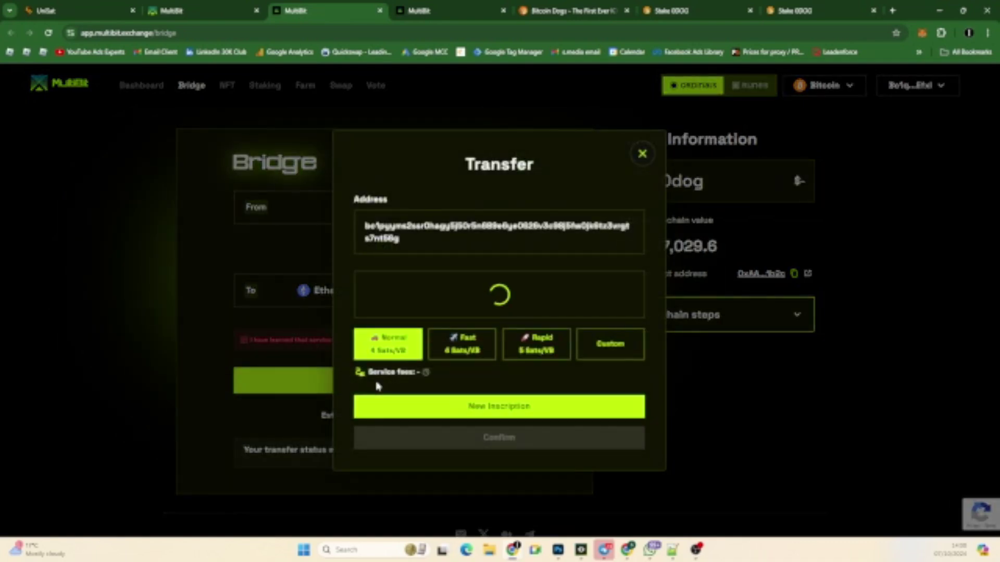
{"action": "left_click", "coordinate": [373, 303]}
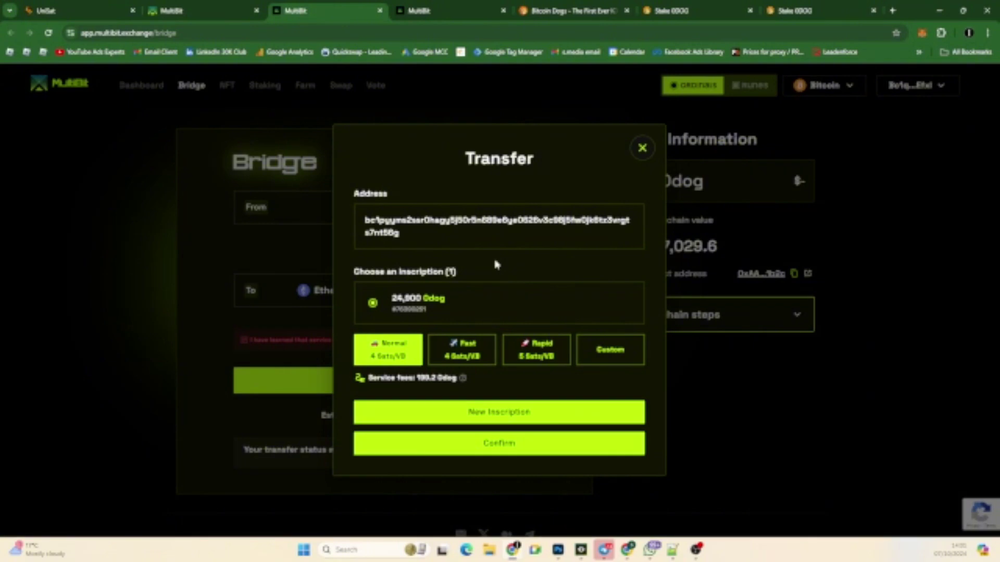
{"action": "left_click", "coordinate": [494, 303]}
Step: Confirm the transfer and sign and pay the UniSat transaction sending the 24,800 0dog inscription
{"action": "left_click", "coordinate": [516, 451]}
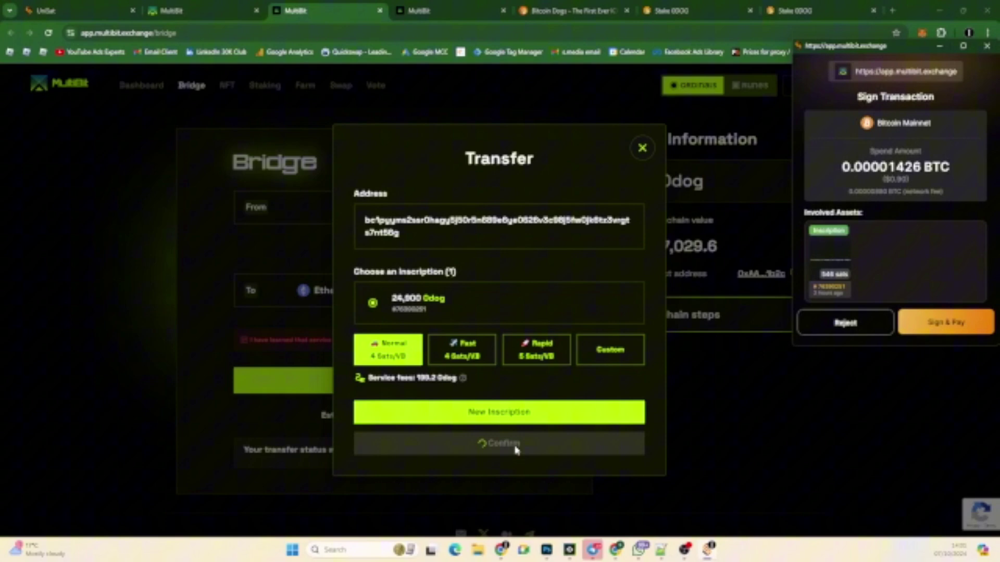
{"action": "scroll", "coordinate": [908, 218], "scroll_direction": "down", "scroll_amount": 5}
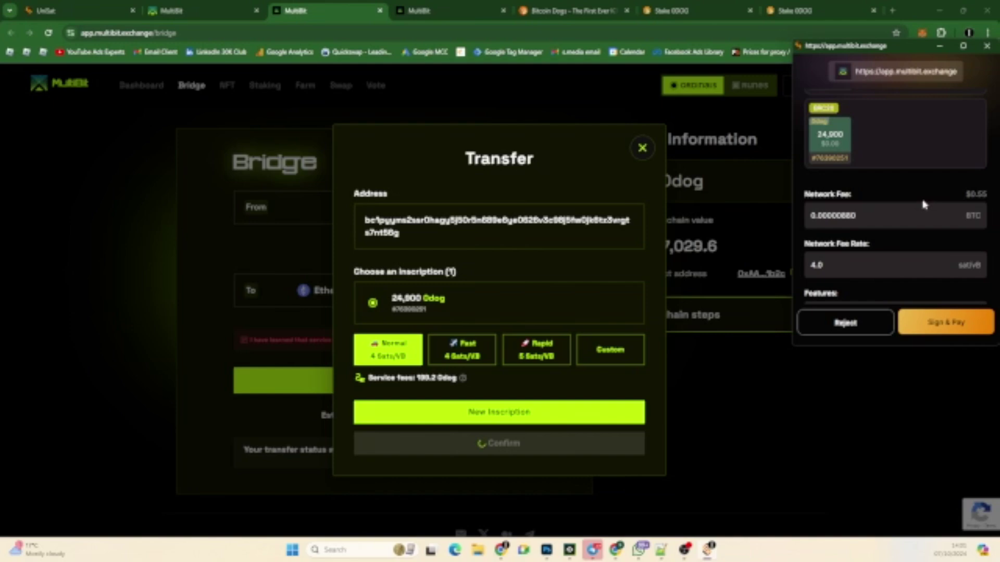
{"action": "scroll", "coordinate": [911, 219], "scroll_direction": "down", "scroll_amount": 5}
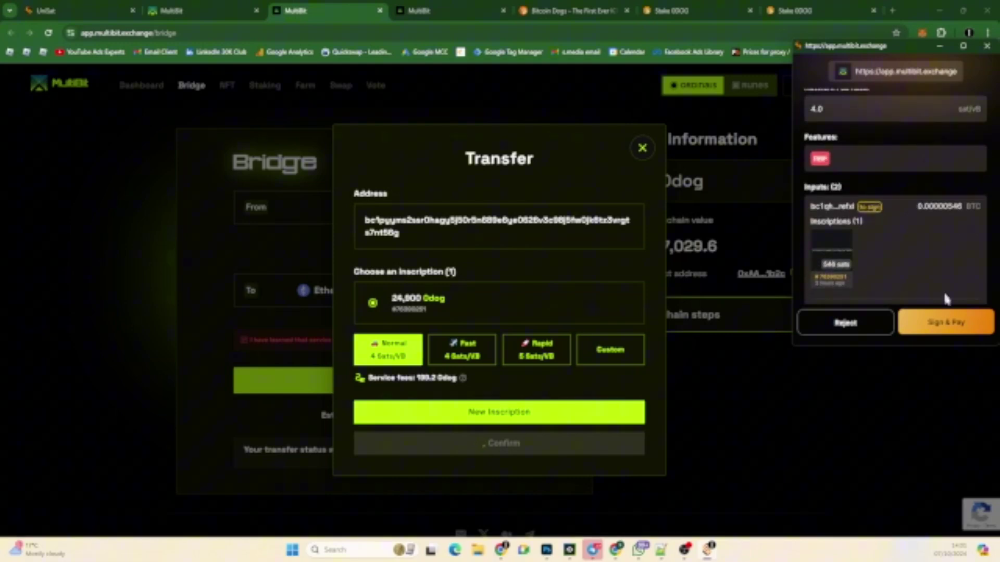
{"action": "left_click", "coordinate": [954, 323]}
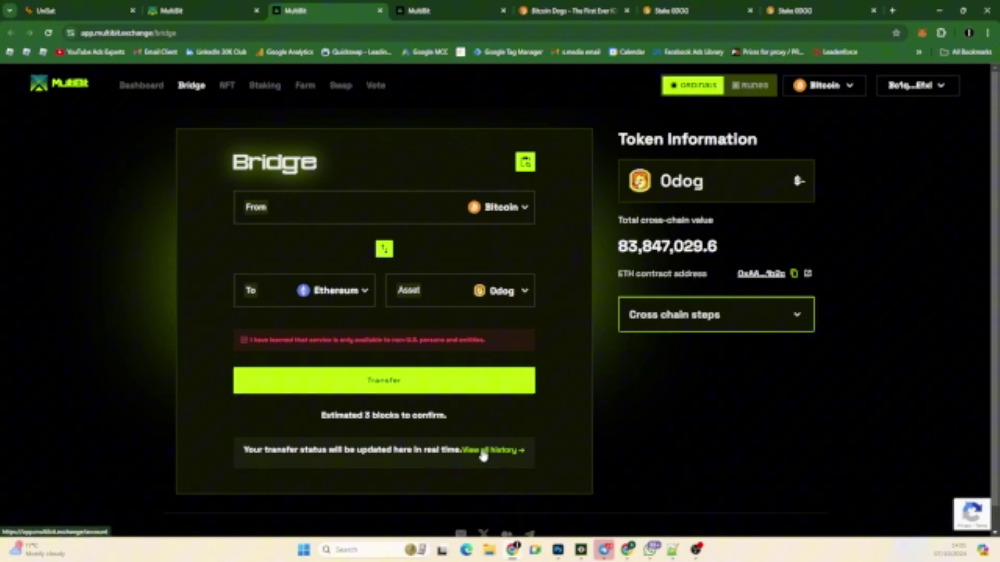
Step: Open the full transfer history and start withdrawing the 24,700.8 0dog transfer
{"action": "left_click", "coordinate": [495, 450]}
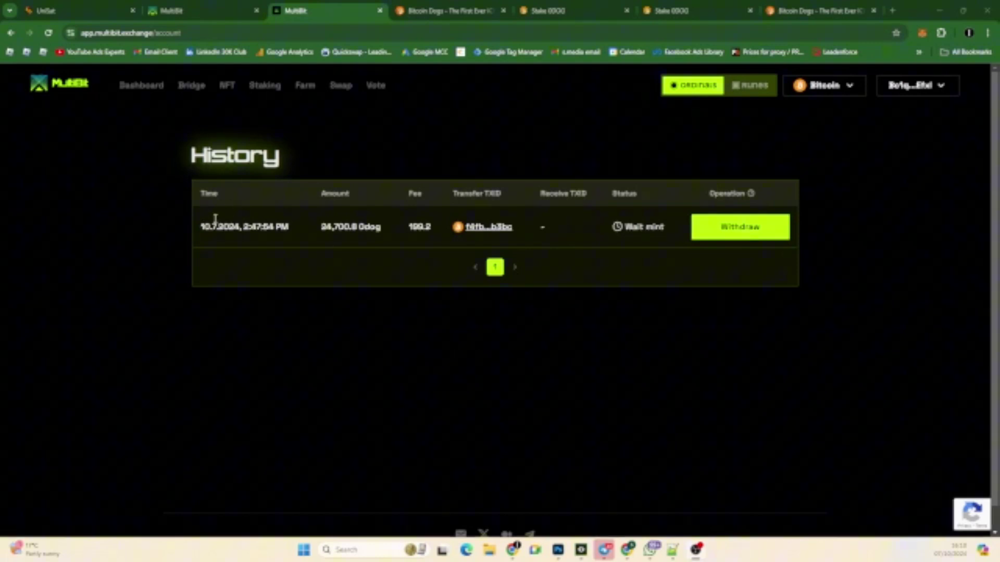
{"action": "left_click_drag", "start_coordinate": [194, 148], "coordinate": [333, 156]}
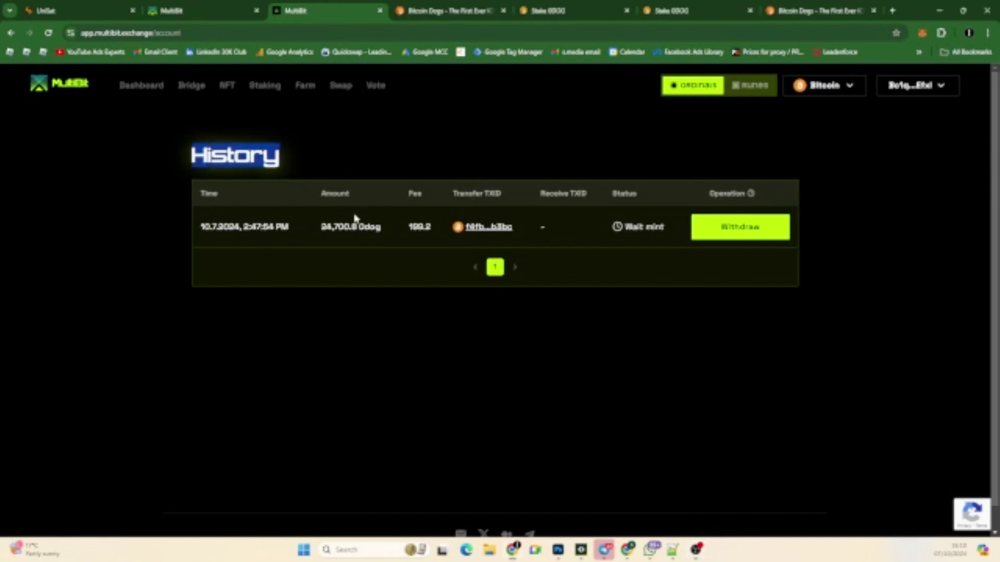
{"action": "left_click", "coordinate": [735, 237]}
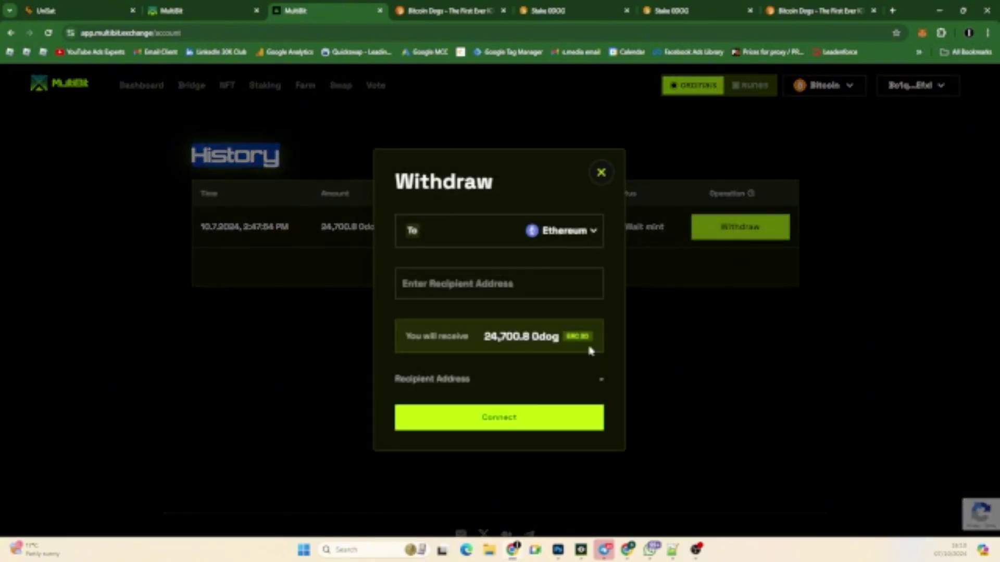
{"action": "left_click", "coordinate": [483, 282]}
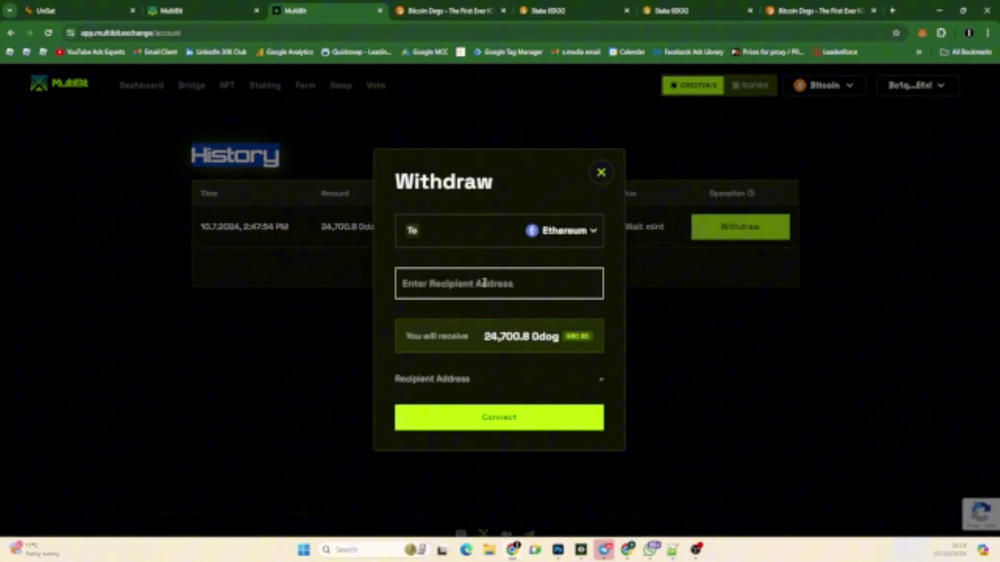
{"action": "left_click", "coordinate": [487, 282]}
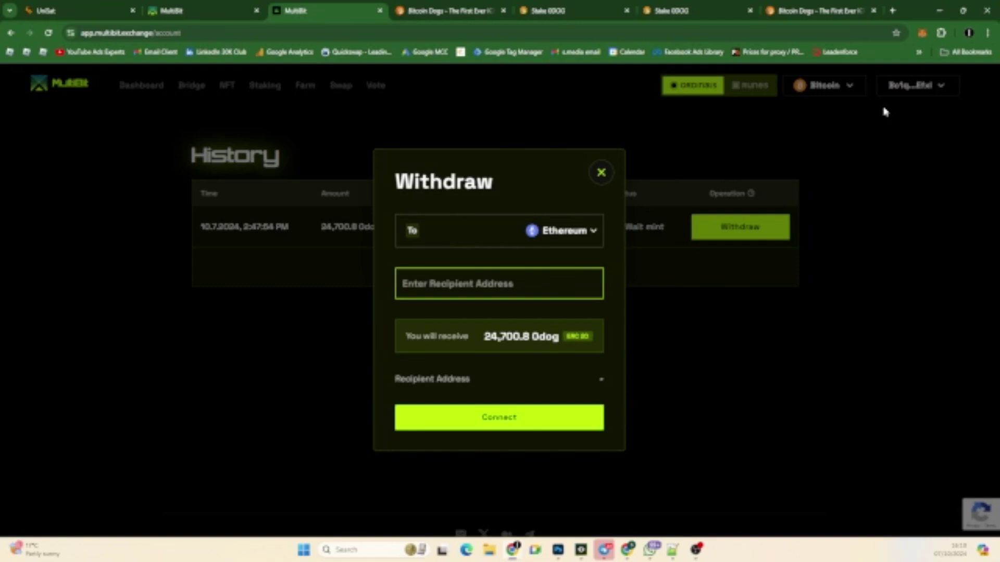
Step: Get the Ethereum address from the wallet and paste it as the withdrawal recipient
{"action": "left_click", "coordinate": [922, 34]}
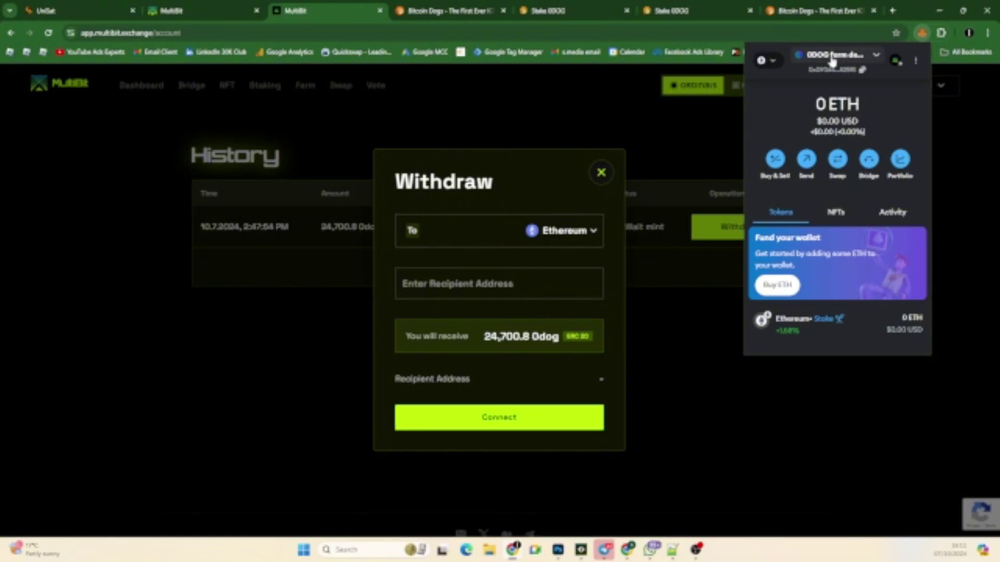
{"action": "left_click", "coordinate": [677, 235]}
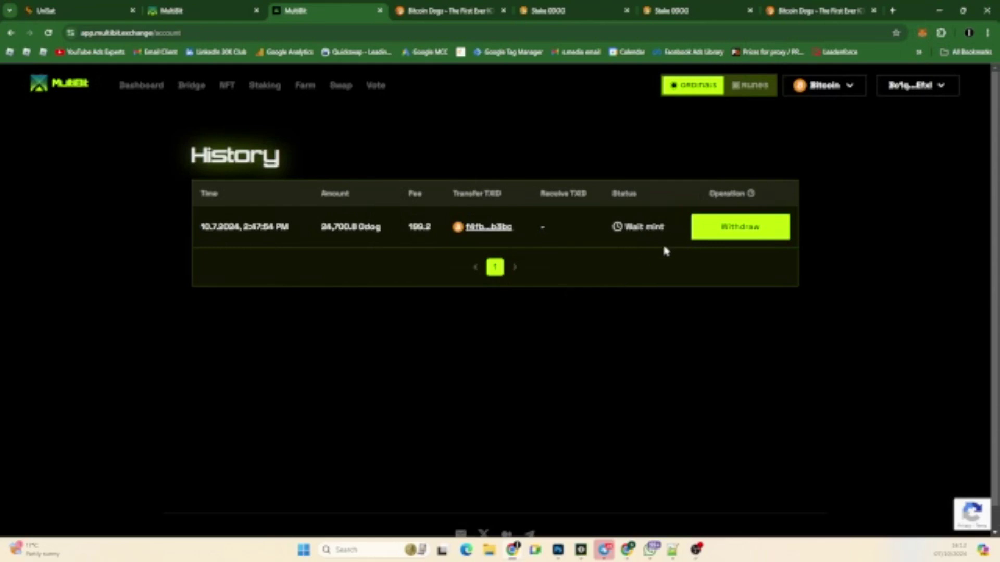
{"action": "left_click", "coordinate": [717, 231]}
{"action": "left_click", "coordinate": [501, 294]}
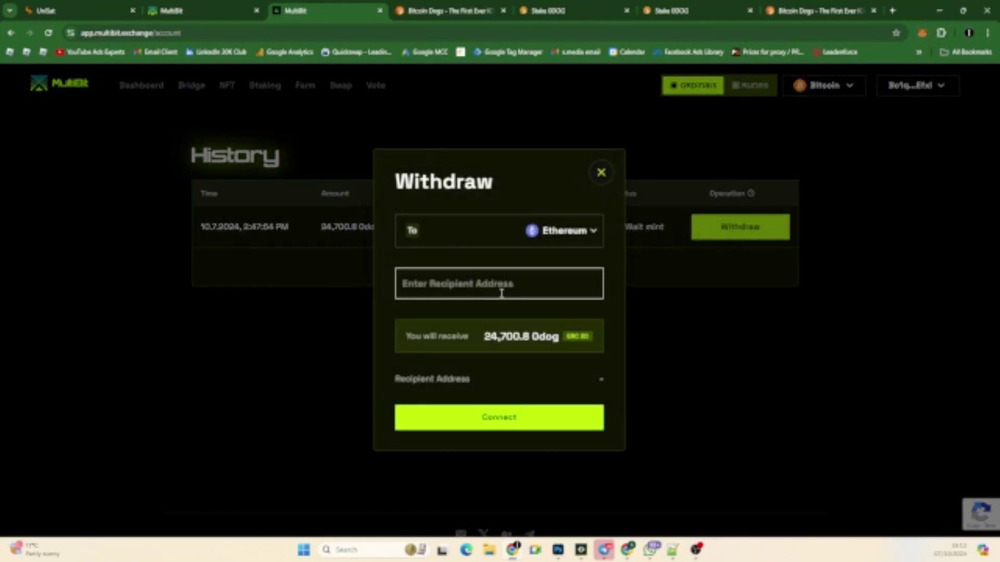
{"action": "left_click", "coordinate": [462, 284]}
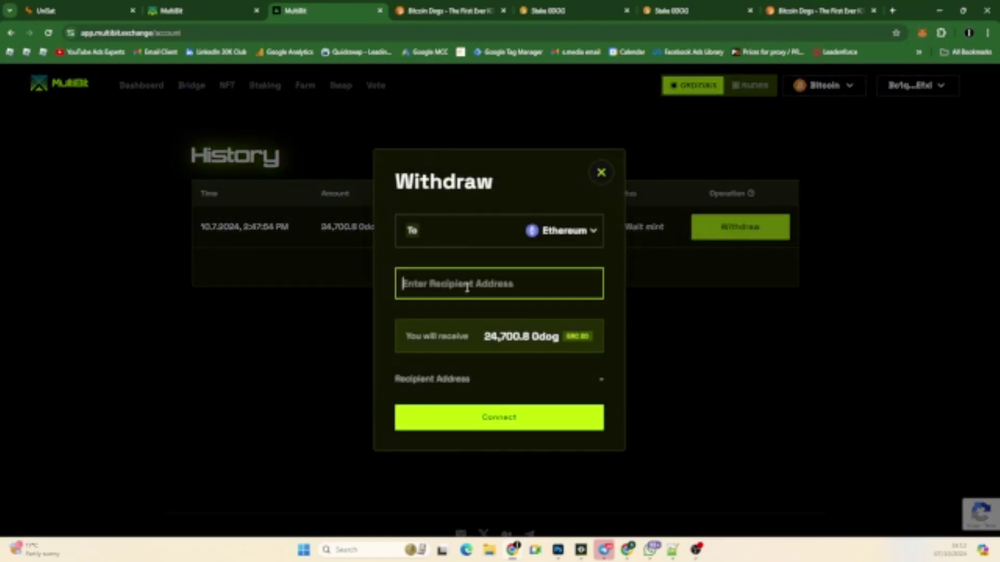
{"action": "key", "text": "ctrl+v"}
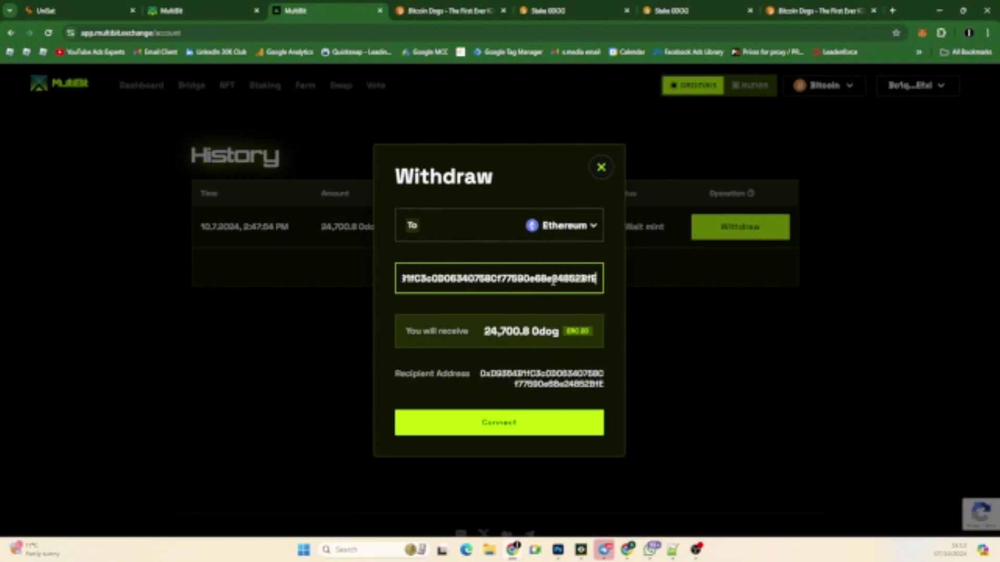
Step: Connect the MetaMask wallet and submit the 0dog withdrawal to Ethereum
{"action": "left_click", "coordinate": [503, 426]}
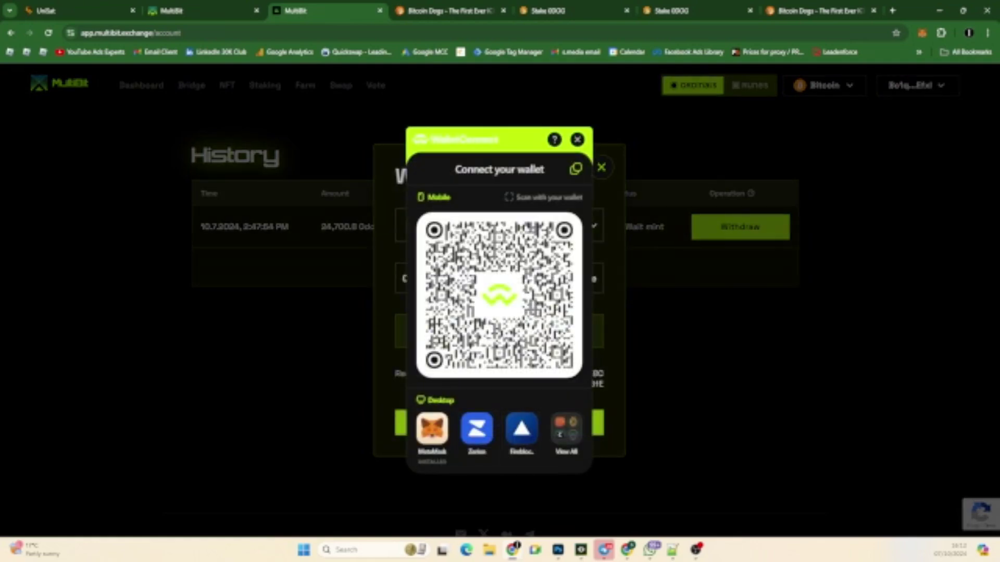
{"action": "left_click", "coordinate": [437, 433]}
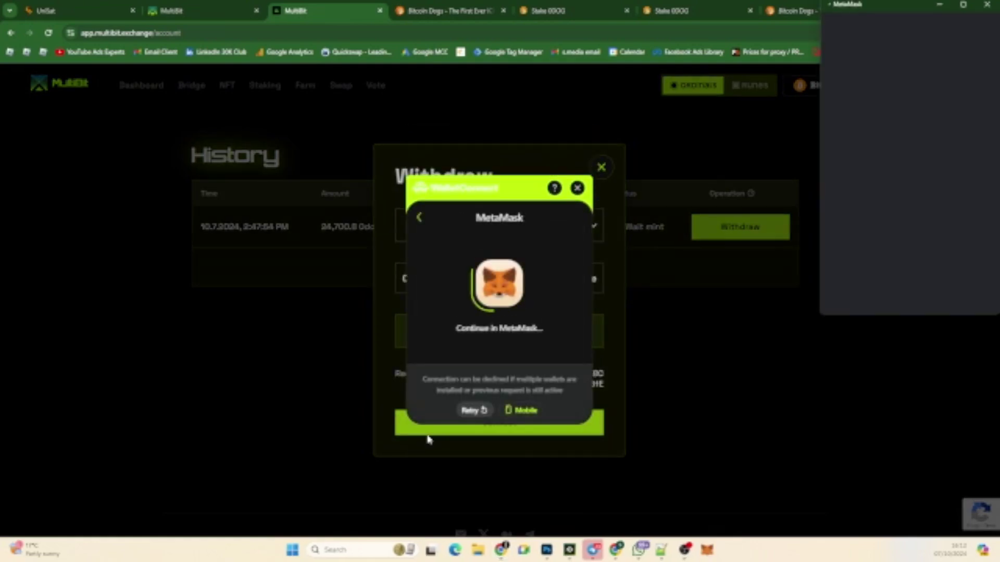
{"action": "left_click", "coordinate": [515, 424]}
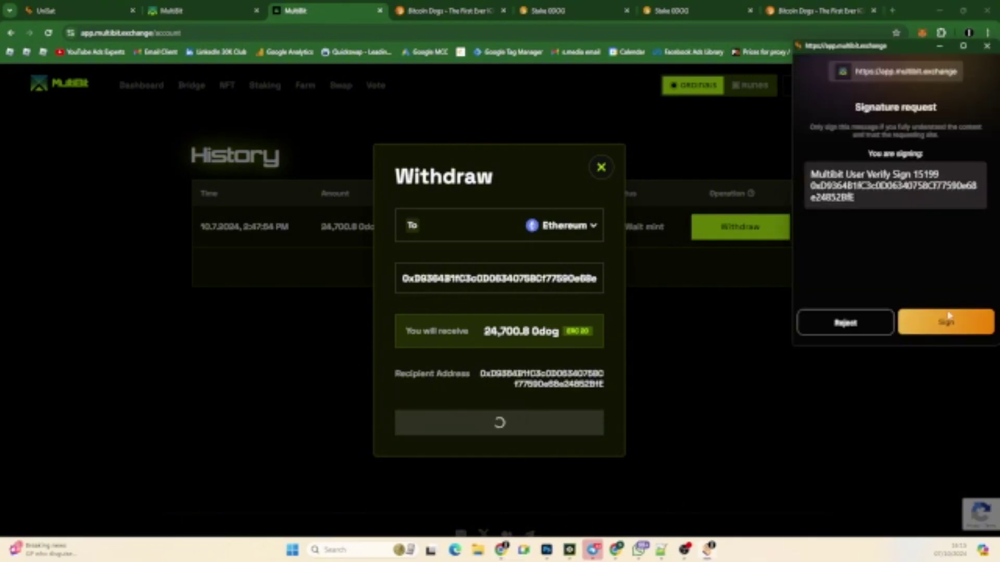
Step: Sign the verification message and approve the withdrawal transaction in MetaMask, then check the wallet
{"action": "left_click", "coordinate": [946, 318]}
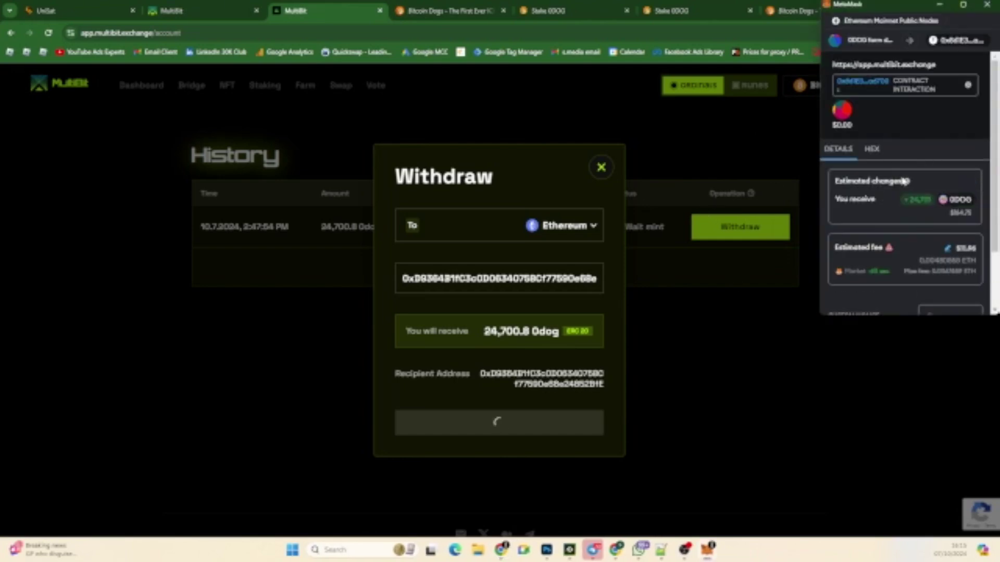
{"action": "scroll", "coordinate": [908, 211], "scroll_direction": "down", "scroll_amount": 2}
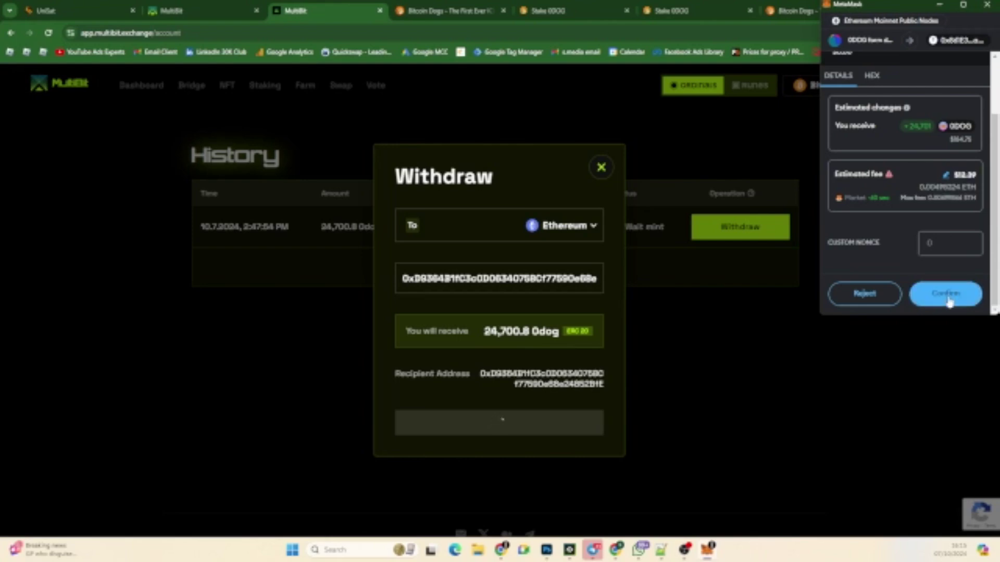
{"action": "left_click", "coordinate": [948, 294]}
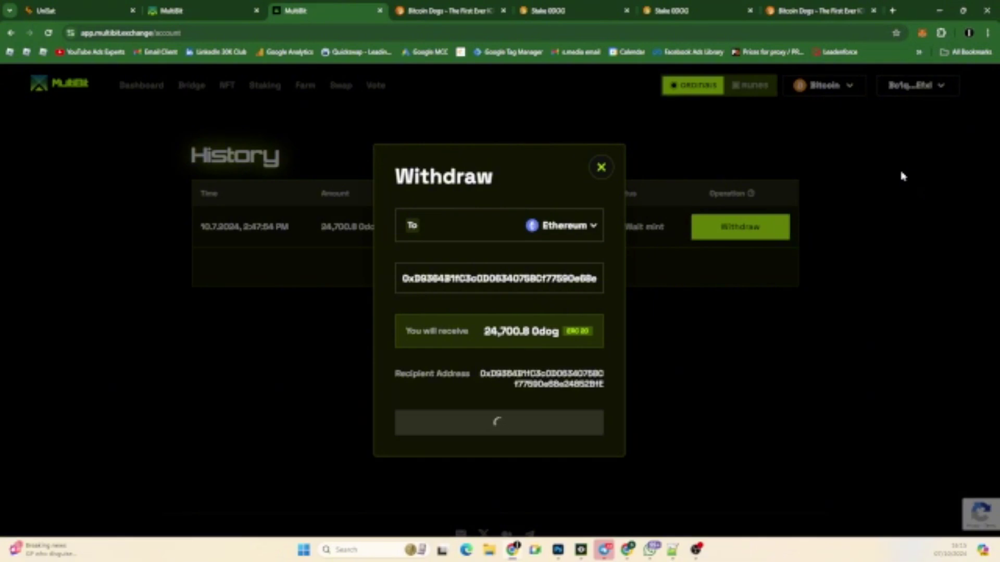
{"action": "left_click", "coordinate": [922, 33]}
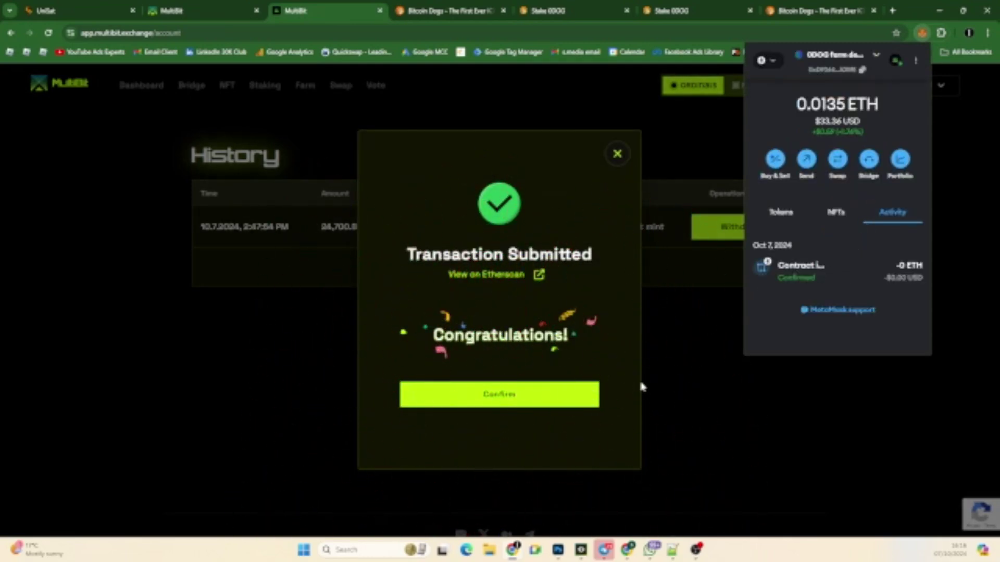
Step: Dismiss the submitted notice to reveal the withdrawal history, then show the wallet's token balances
{"action": "left_click", "coordinate": [537, 401]}
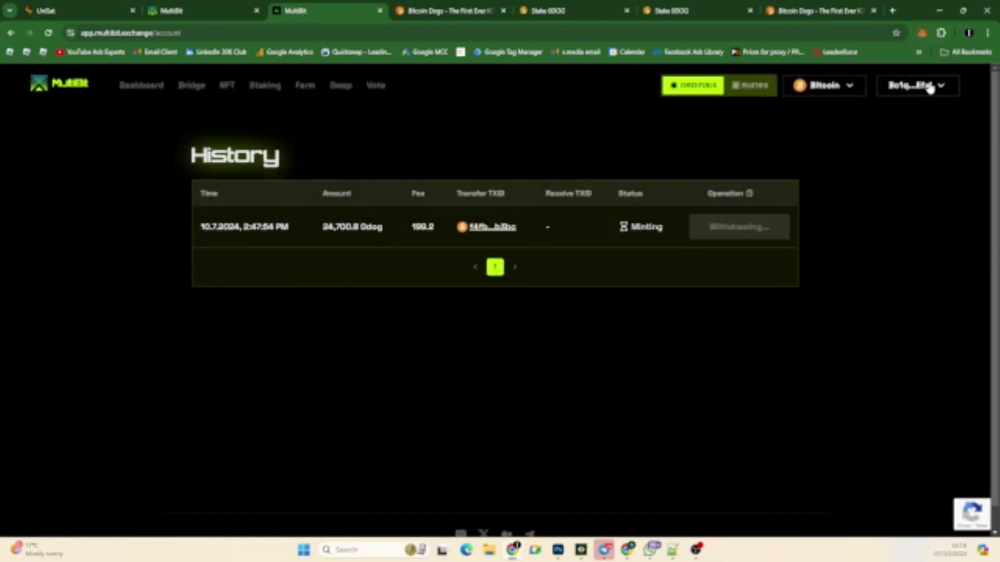
{"action": "left_click", "coordinate": [922, 34]}
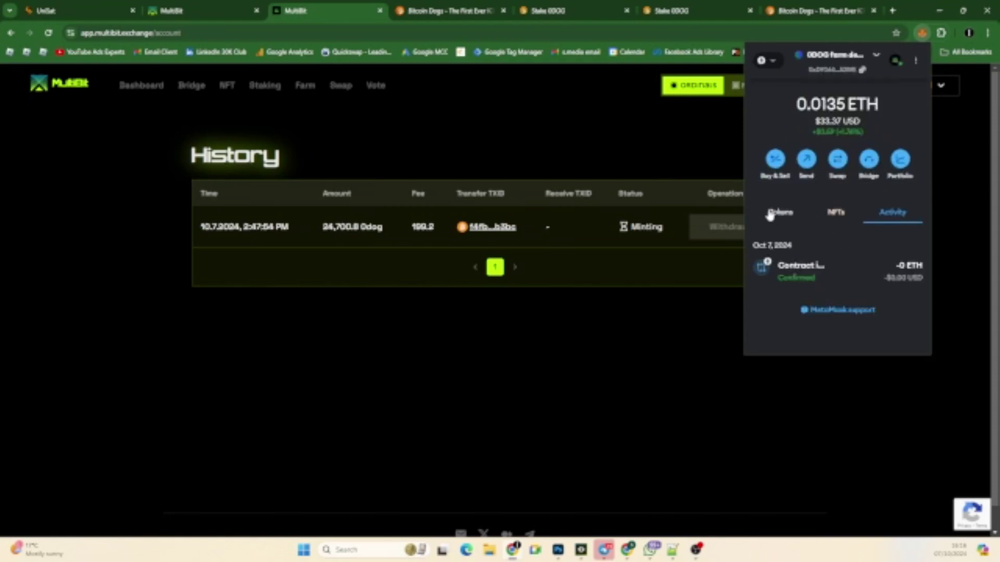
{"action": "left_click", "coordinate": [770, 215]}
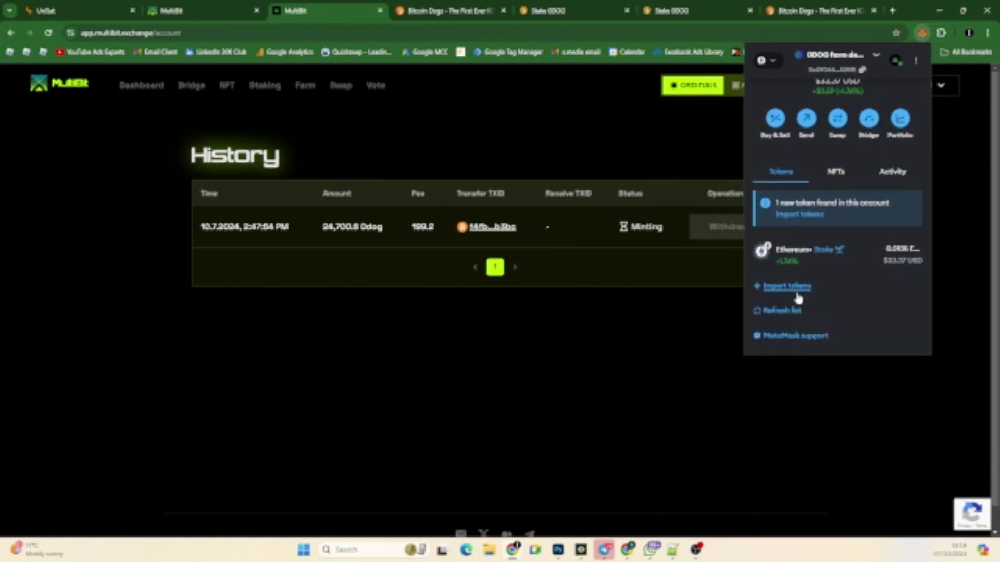
Step: Import the Bitcoin Dogs 0DOG token into MetaMask by searching '0dOG' in Import tokens
{"action": "left_click", "coordinate": [795, 292]}
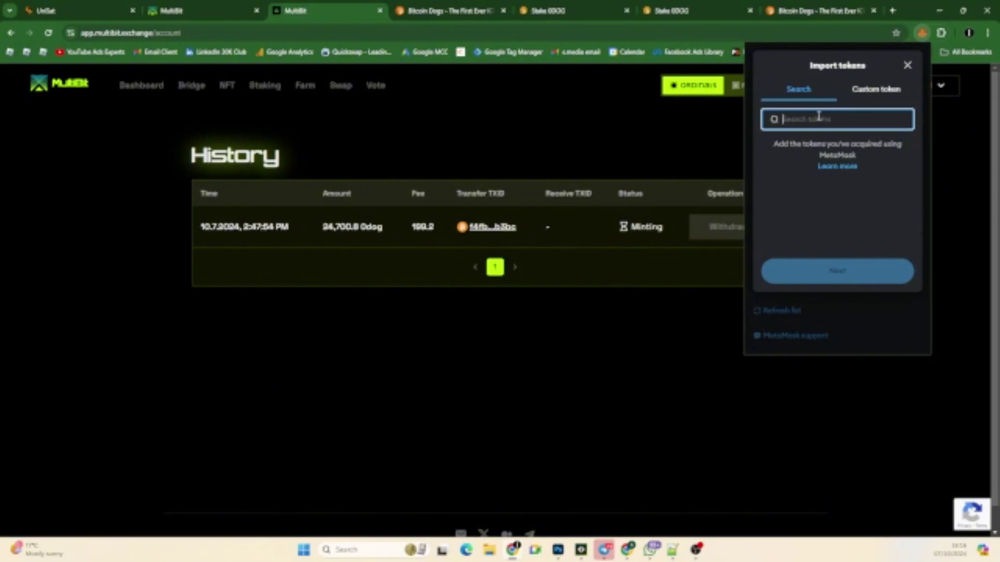
{"action": "left_click", "coordinate": [872, 91]}
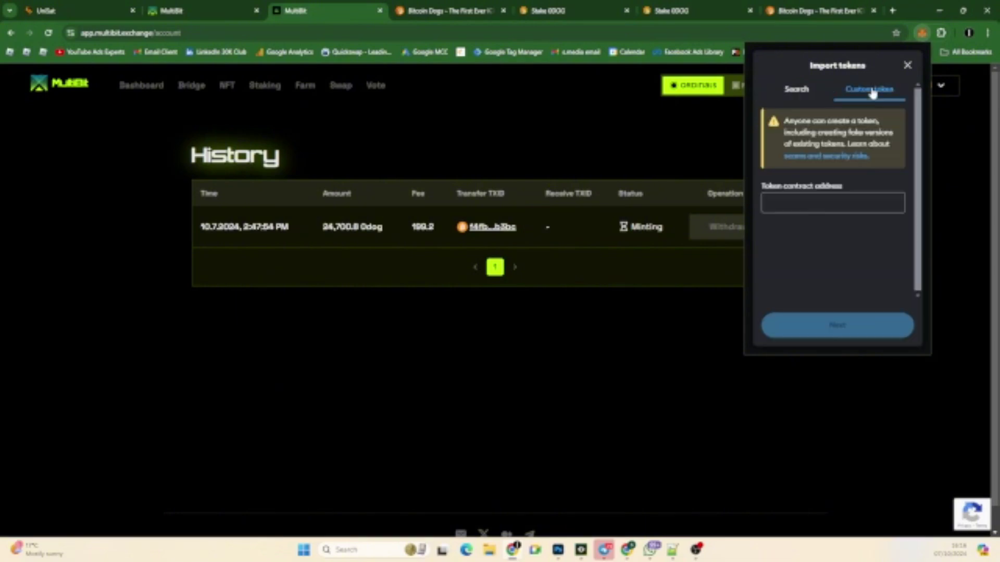
{"action": "left_click", "coordinate": [802, 202]}
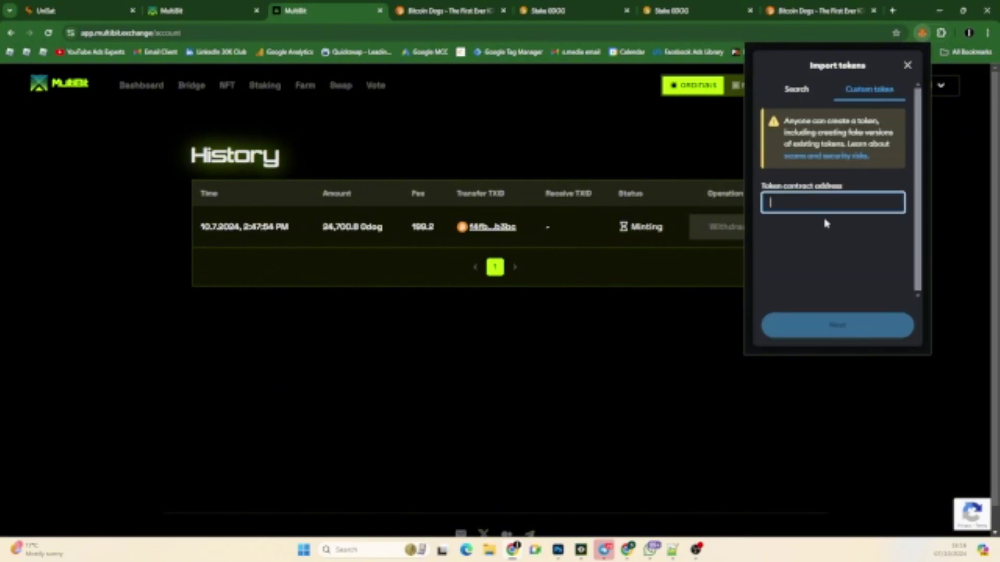
{"action": "left_click", "coordinate": [799, 93]}
{"action": "type", "text": "0"}
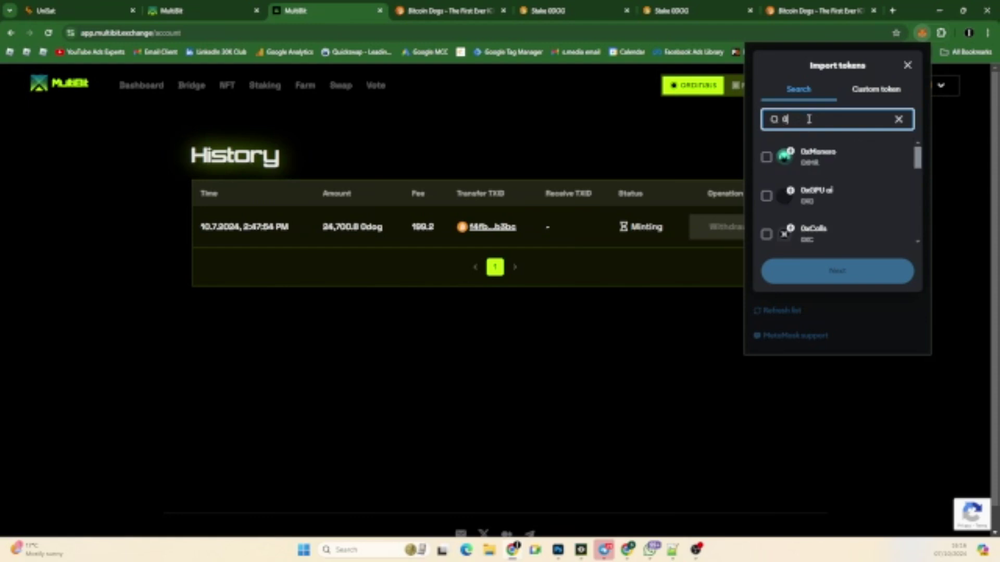
{"action": "type", "text": "dOG"}
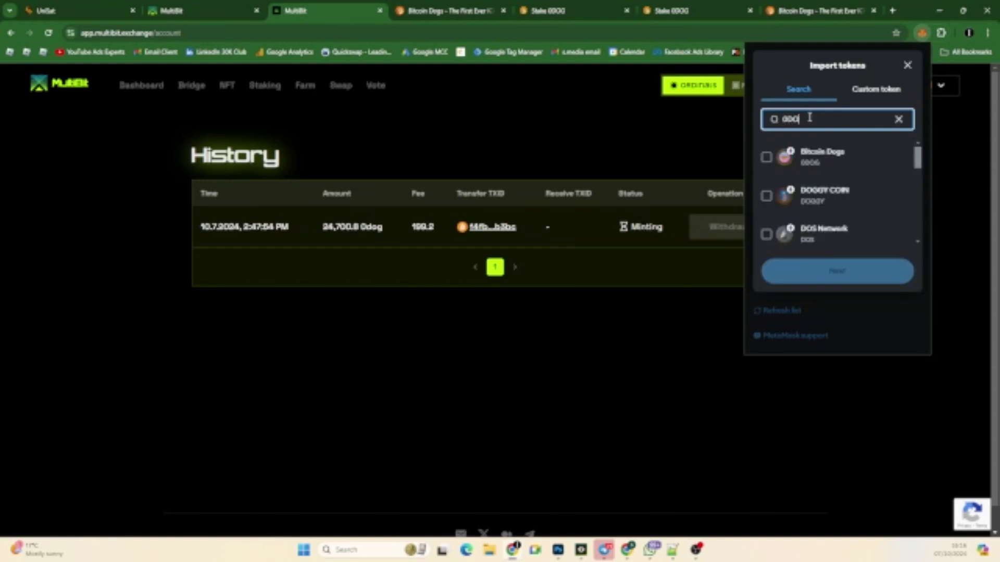
{"action": "left_click", "coordinate": [772, 162]}
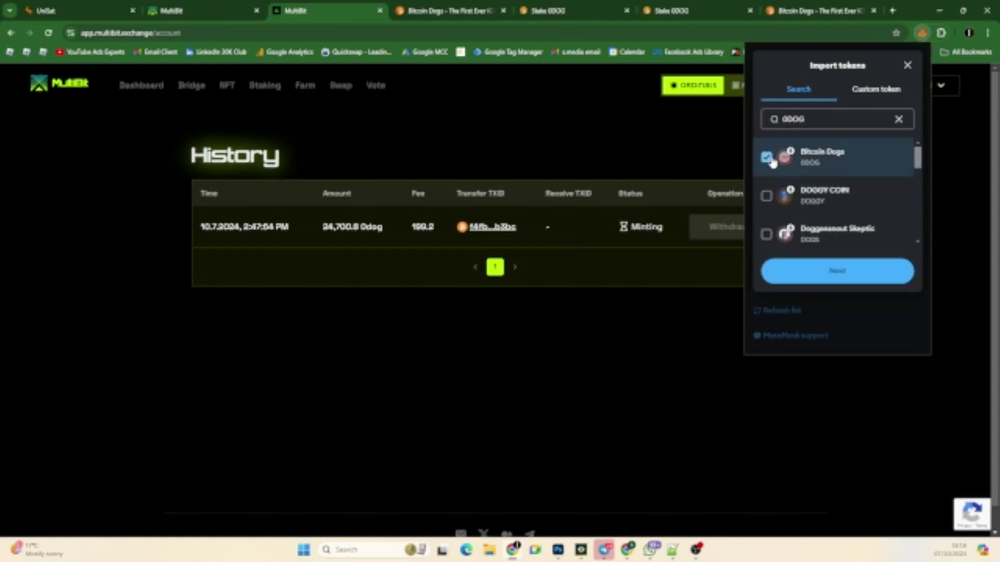
{"action": "left_click", "coordinate": [839, 271]}
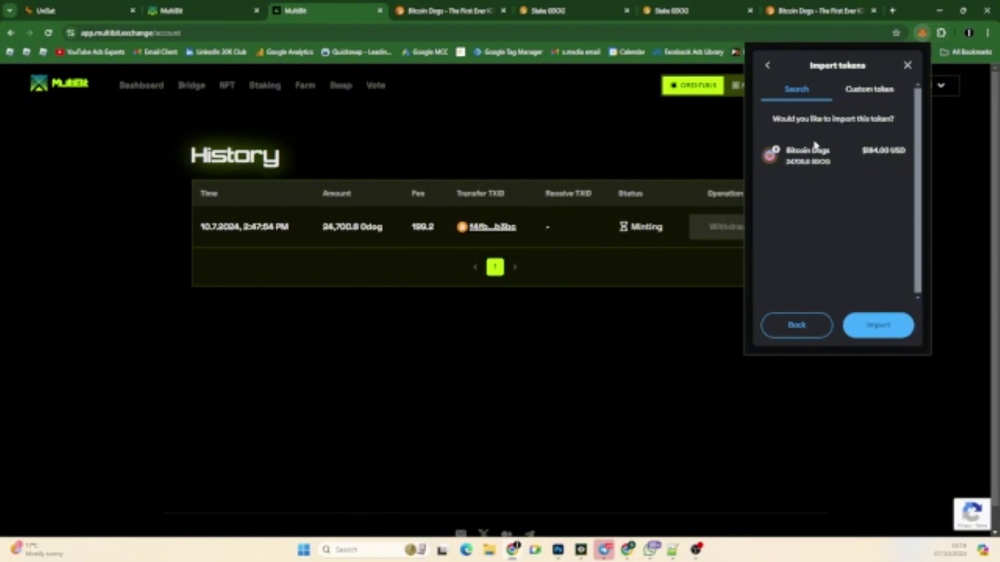
{"action": "left_click", "coordinate": [870, 326]}
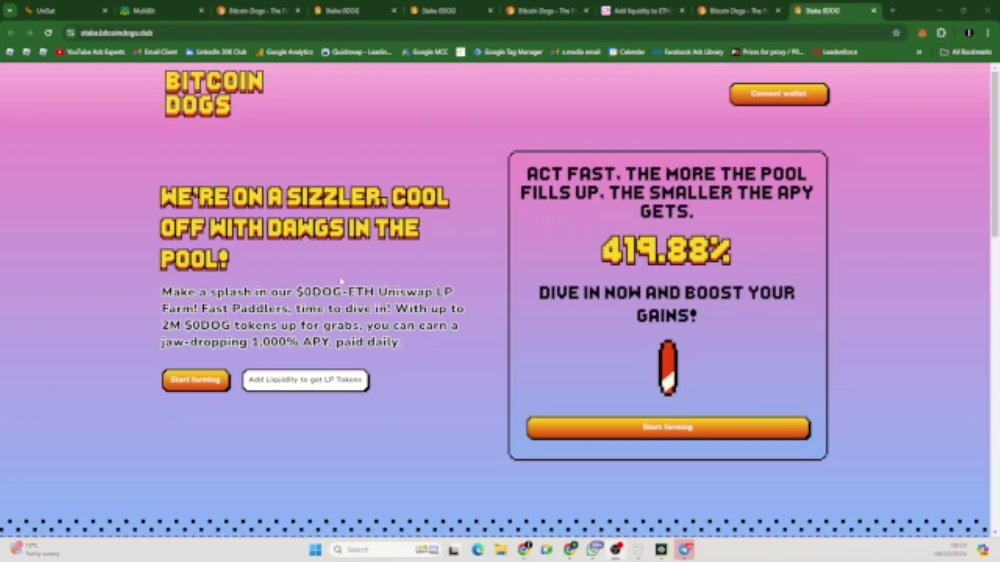
Step: Use 'Add Liquidity to get LP Tokens' to reach Uniswap's 0dog/ETH add-liquidity page
{"action": "left_click", "coordinate": [271, 386]}
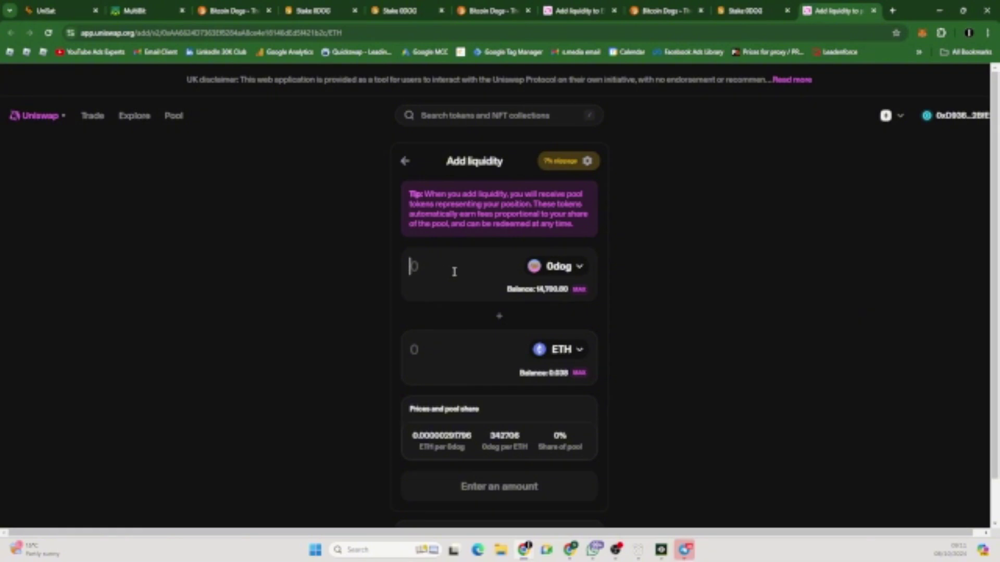
Step: Enter 10000 0dog, paired with 0.0291795 ETH, and approve Uniswap's 0dog spending cap in MetaMask
{"action": "type", "text": "10000"}
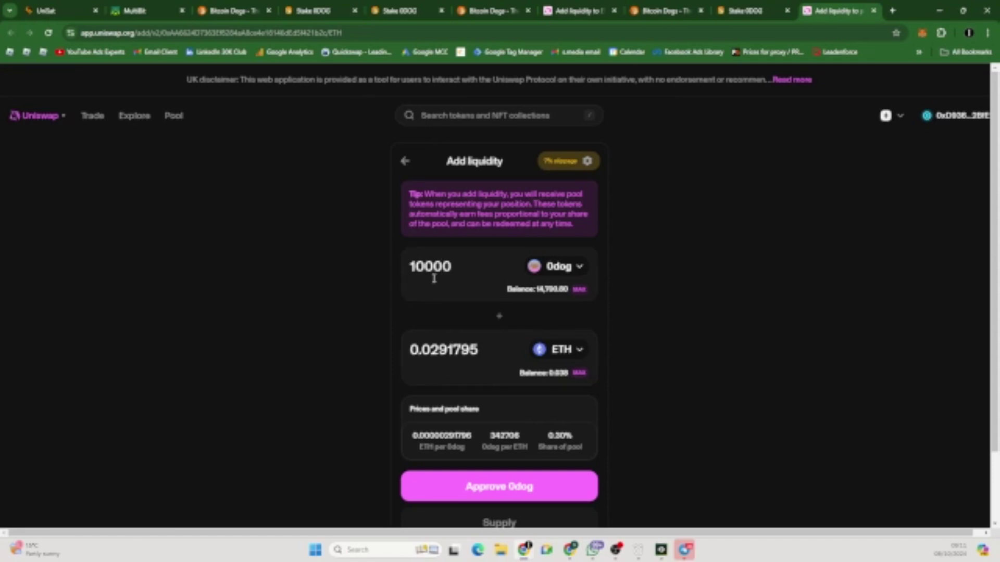
{"action": "left_click", "coordinate": [513, 489]}
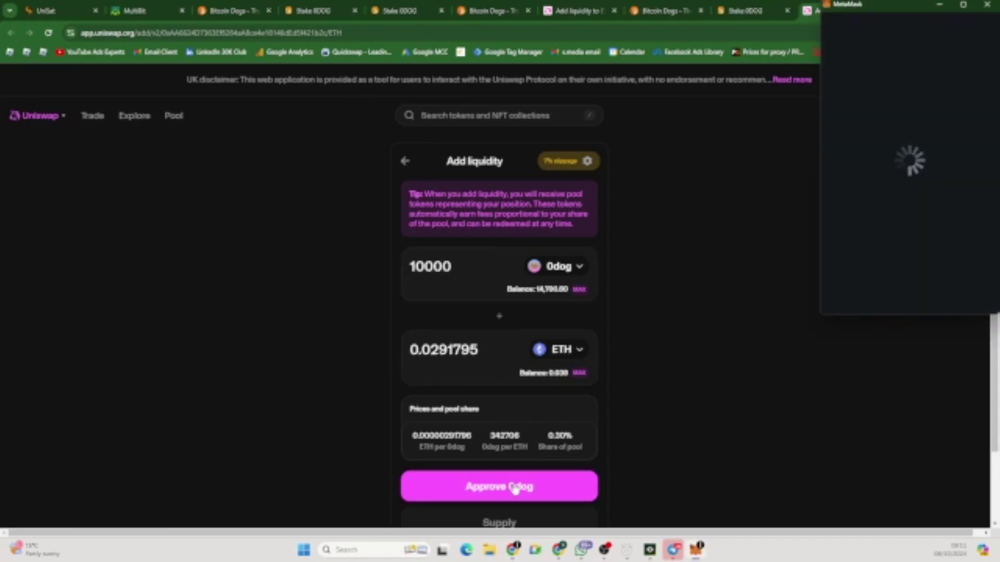
{"action": "scroll", "coordinate": [911, 182], "scroll_direction": "down", "scroll_amount": 2}
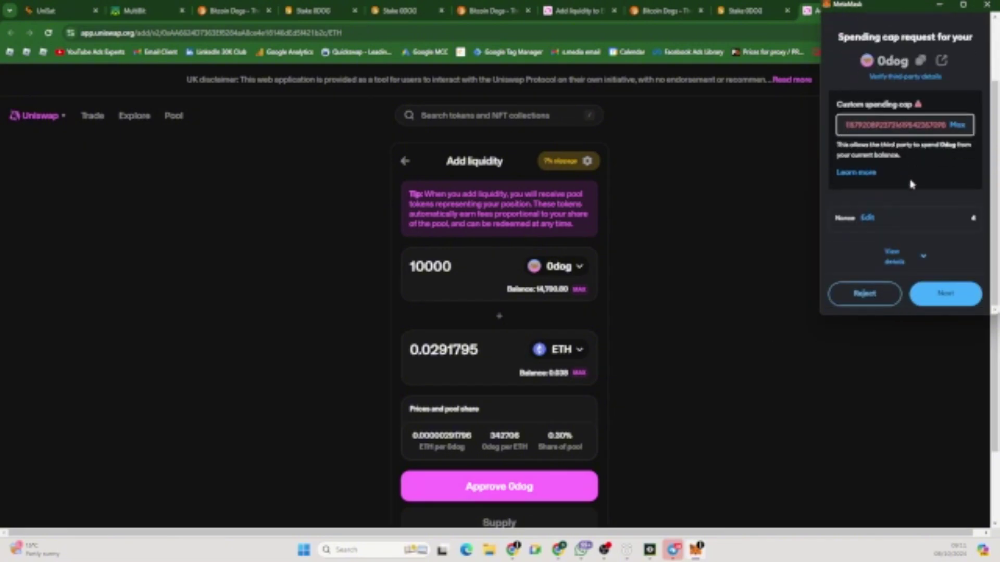
{"action": "left_click", "coordinate": [947, 295]}
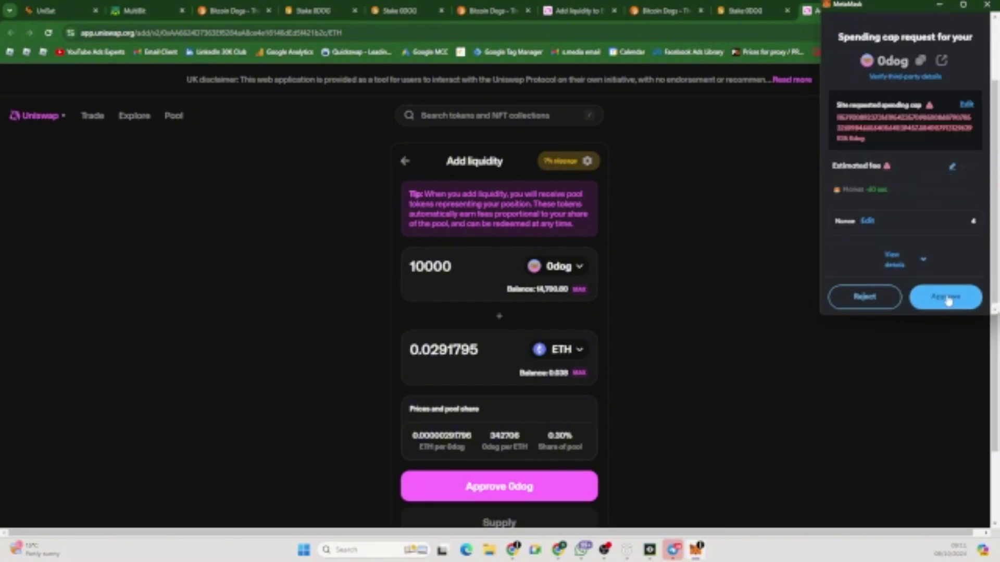
{"action": "left_click", "coordinate": [946, 297]}
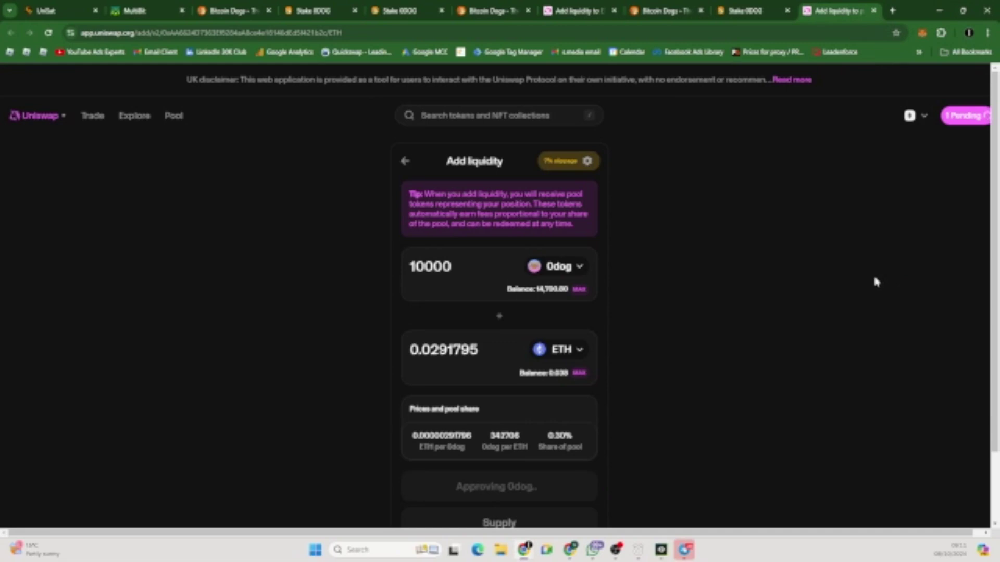
Step: Check the 0dog approval in the wallet and return to the page until Supply appears
{"action": "scroll", "coordinate": [628, 305], "scroll_direction": "down", "scroll_amount": 2}
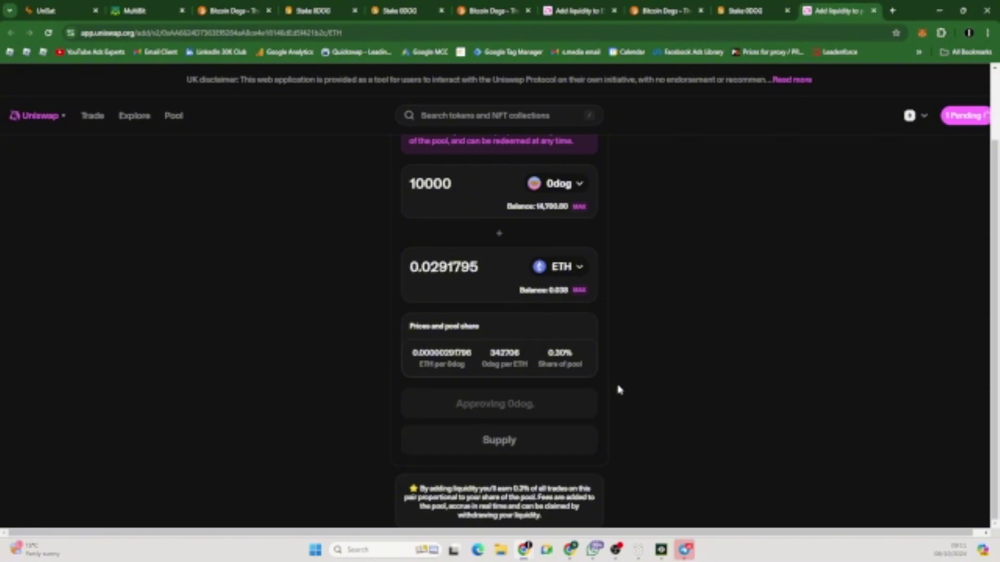
{"action": "scroll", "coordinate": [719, 320], "scroll_direction": "up", "scroll_amount": 2}
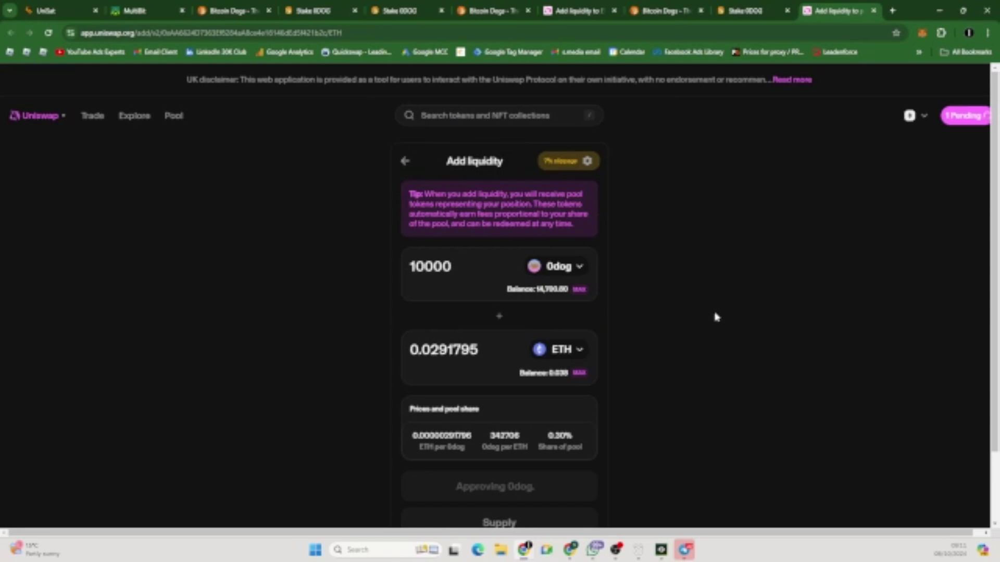
{"action": "left_click", "coordinate": [921, 33]}
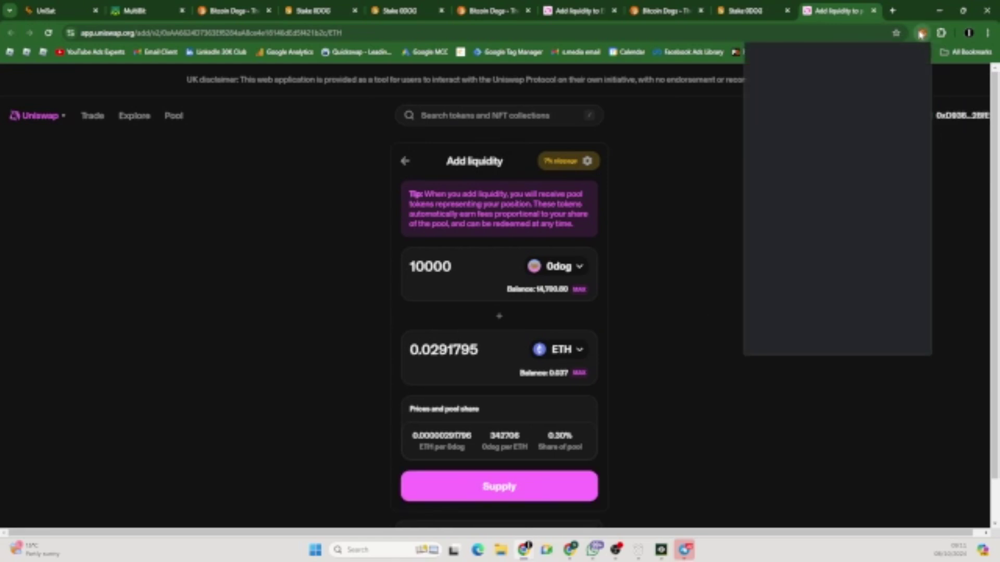
{"action": "left_click", "coordinate": [677, 307]}
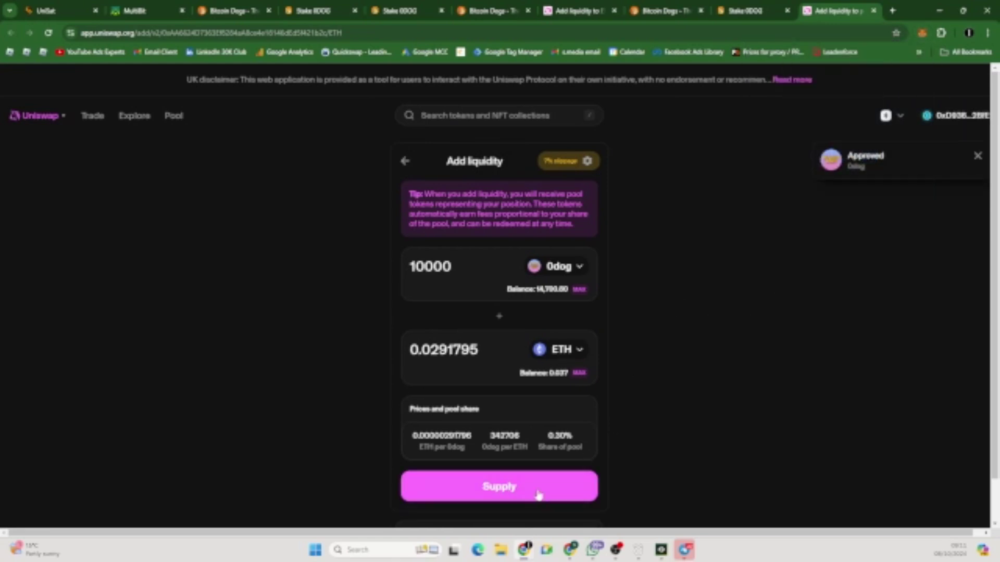
{"action": "scroll", "coordinate": [526, 482], "scroll_direction": "down", "scroll_amount": 1}
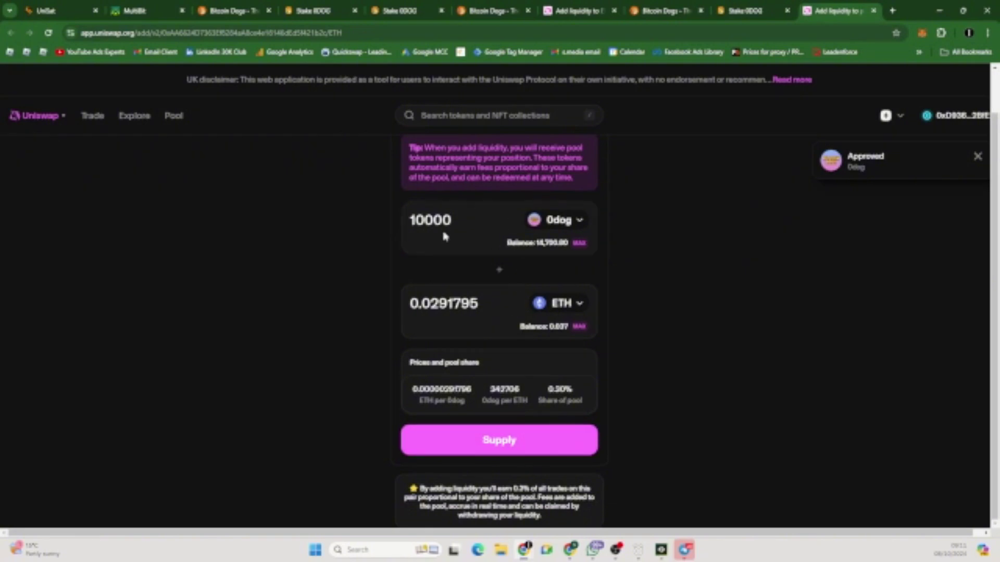
Step: Supply 10,000 0dog and 0.0291795 ETH to the V2 pool and sign the transaction in MetaMask
{"action": "left_click", "coordinate": [511, 448]}
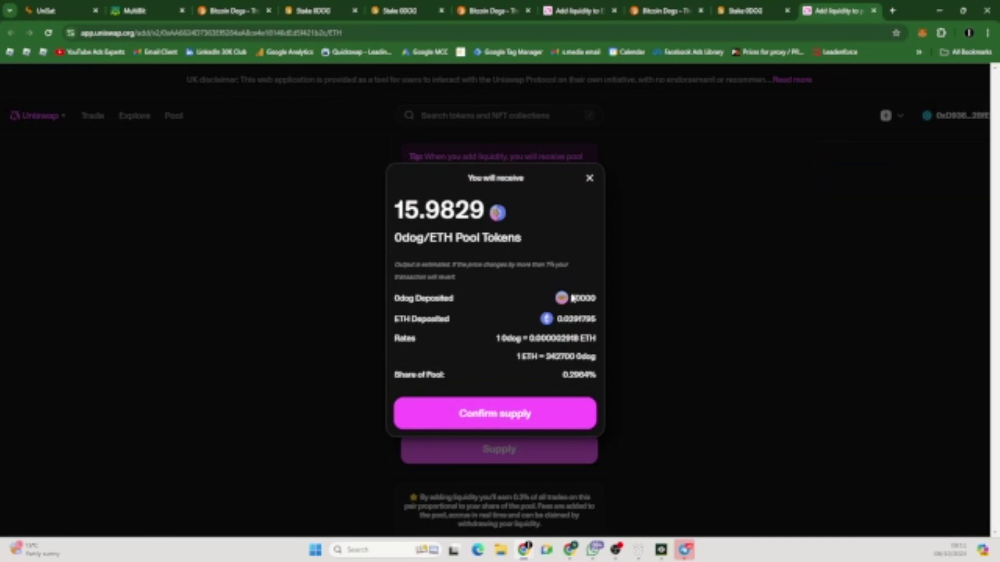
{"action": "left_click", "coordinate": [483, 420]}
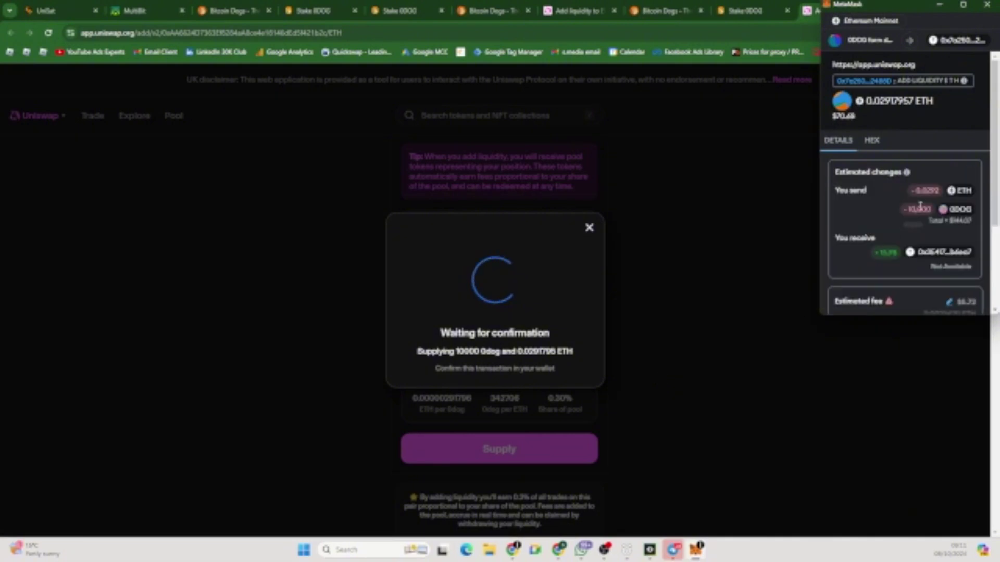
{"action": "scroll", "coordinate": [920, 206], "scroll_direction": "down", "scroll_amount": 5}
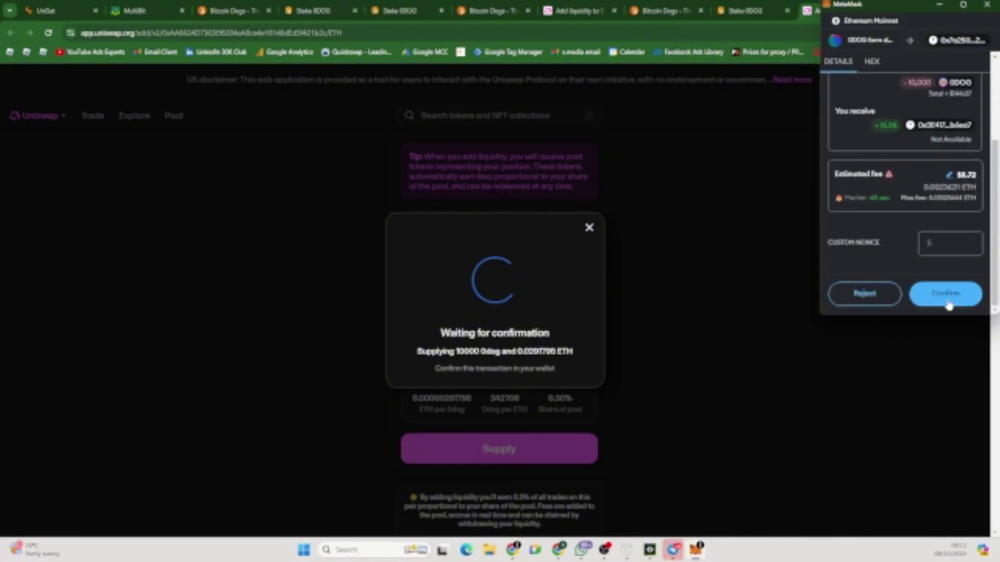
{"action": "left_click", "coordinate": [946, 294]}
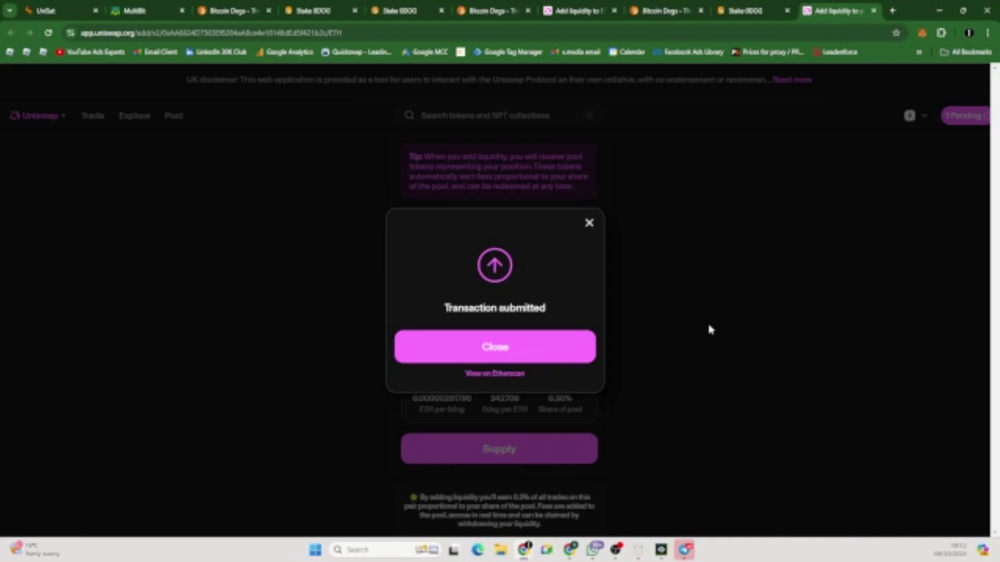
{"action": "left_click", "coordinate": [501, 346]}
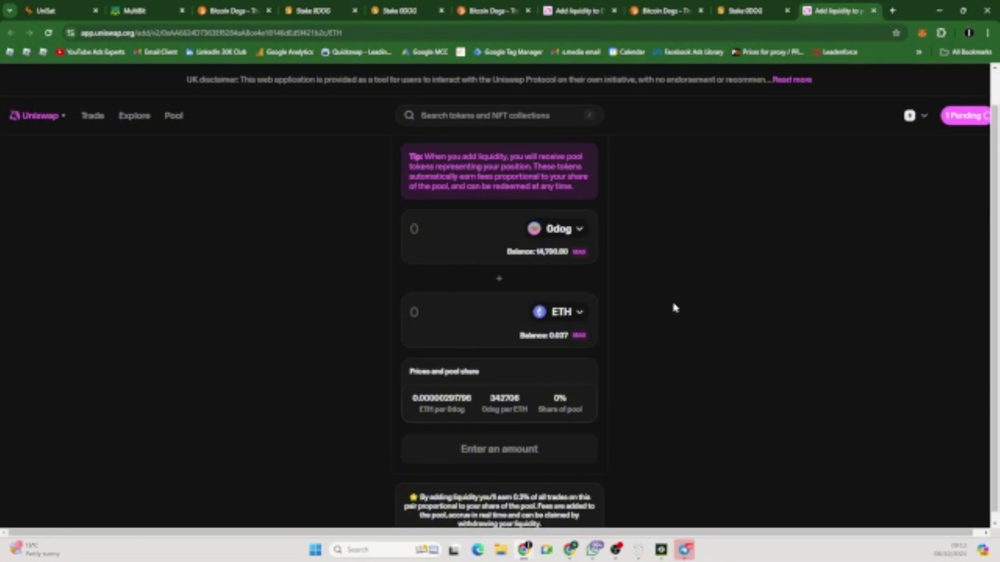
{"action": "scroll", "coordinate": [674, 308], "scroll_direction": "down", "scroll_amount": 1}
{"action": "scroll", "coordinate": [674, 309], "scroll_direction": "up", "scroll_amount": 1}
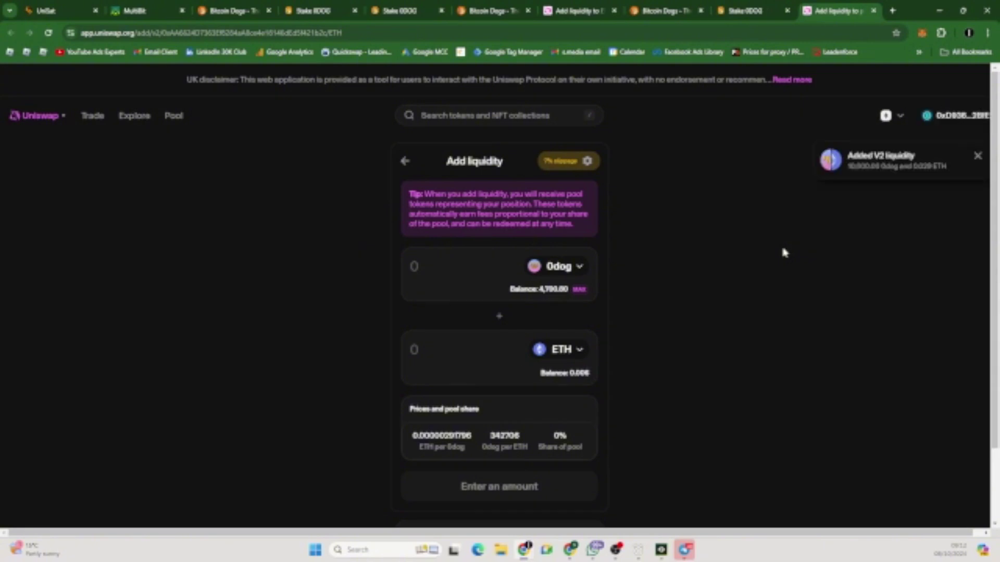
Step: Review the add-liquidity transaction on Etherscan: Success status and 15.98 UNI-V2 received
{"action": "left_click", "coordinate": [864, 164]}
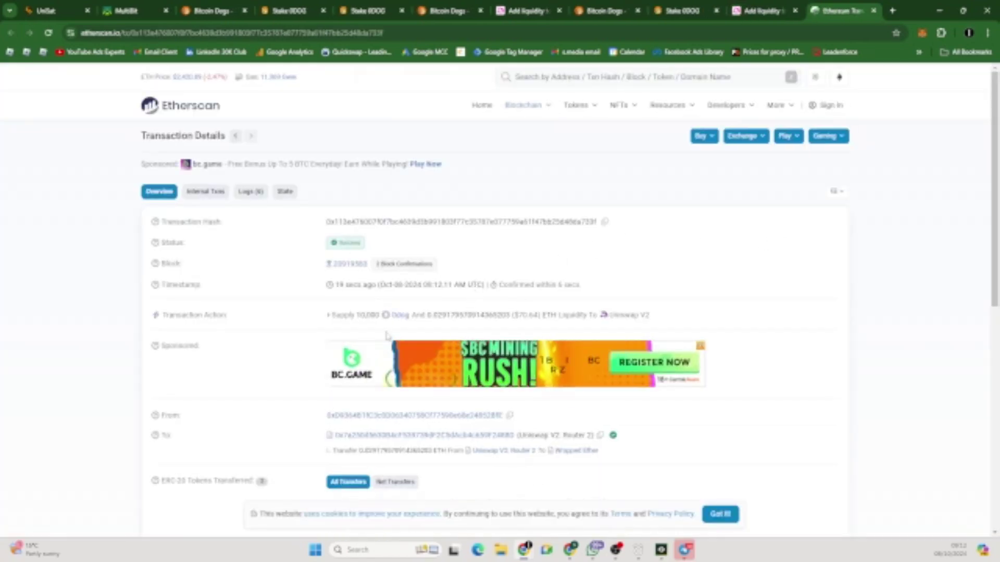
{"action": "scroll", "coordinate": [386, 336], "scroll_direction": "down", "scroll_amount": 3}
{"action": "scroll", "coordinate": [387, 336], "scroll_direction": "down", "scroll_amount": 1}
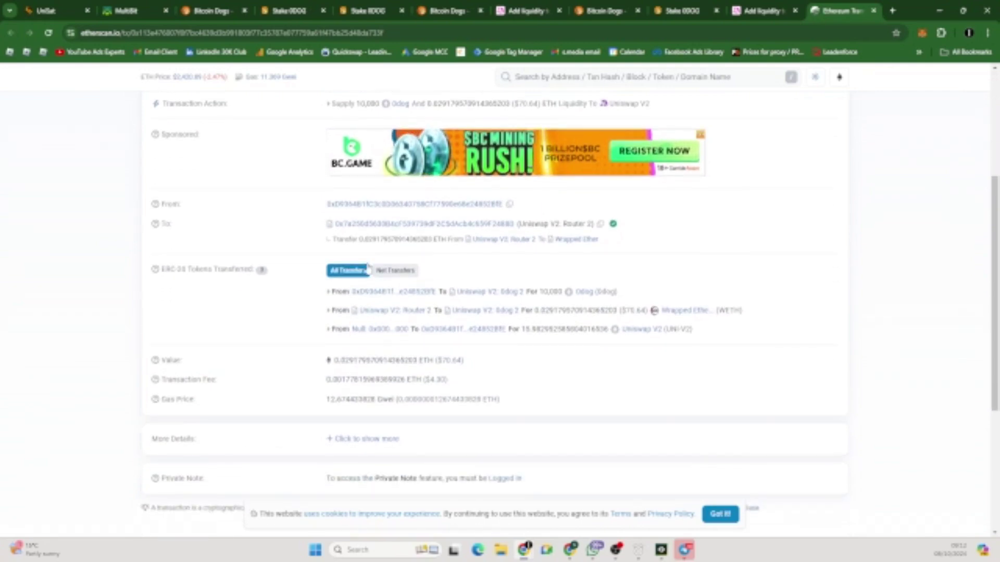
{"action": "scroll", "coordinate": [453, 286], "scroll_direction": "down", "scroll_amount": 2}
{"action": "scroll", "coordinate": [383, 305], "scroll_direction": "up", "scroll_amount": 4}
{"action": "scroll", "coordinate": [383, 304], "scroll_direction": "up", "scroll_amount": 2}
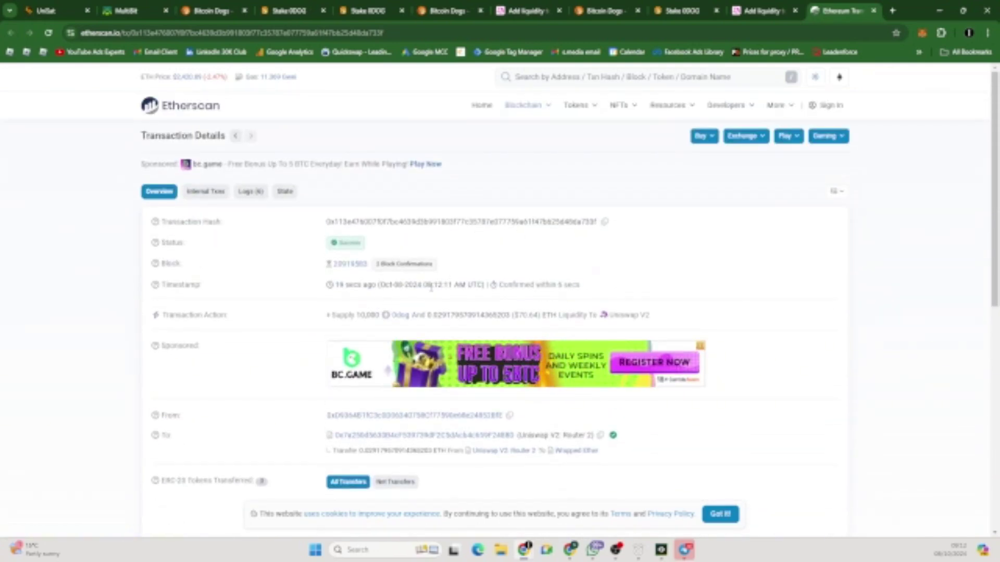
{"action": "scroll", "coordinate": [645, 317], "scroll_direction": "down", "scroll_amount": 2}
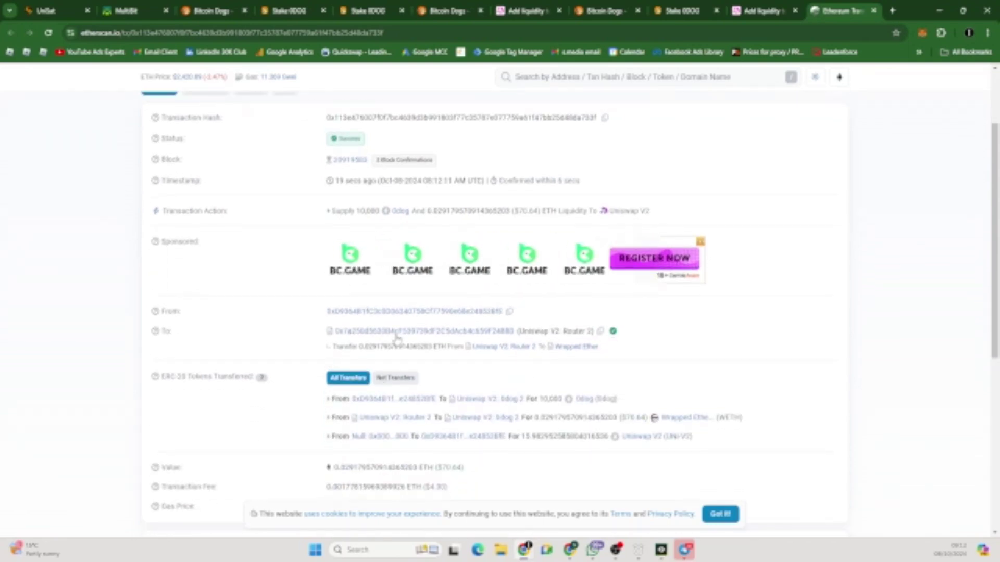
{"action": "scroll", "coordinate": [567, 372], "scroll_direction": "down", "scroll_amount": 2}
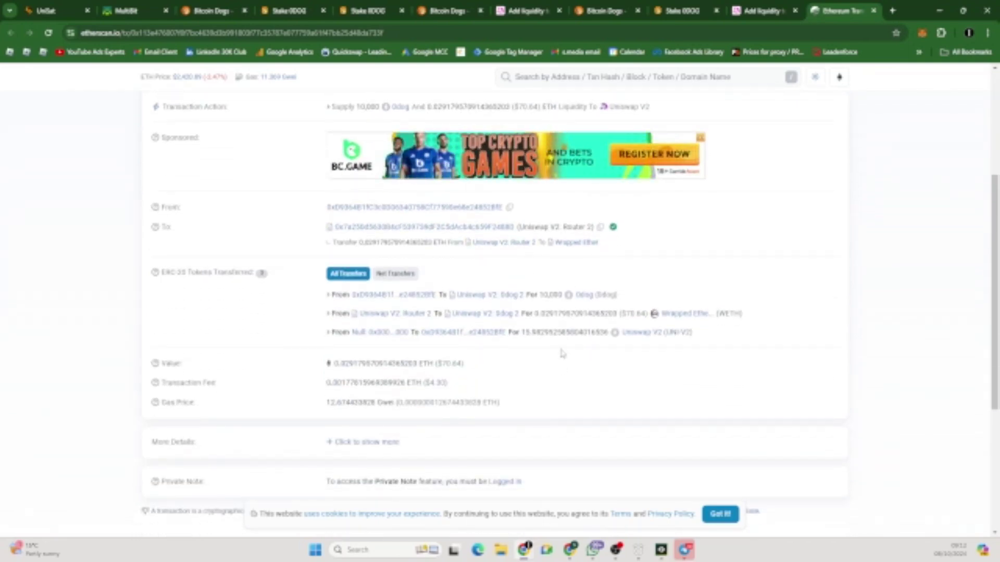
{"action": "scroll", "coordinate": [559, 354], "scroll_direction": "down", "scroll_amount": 2}
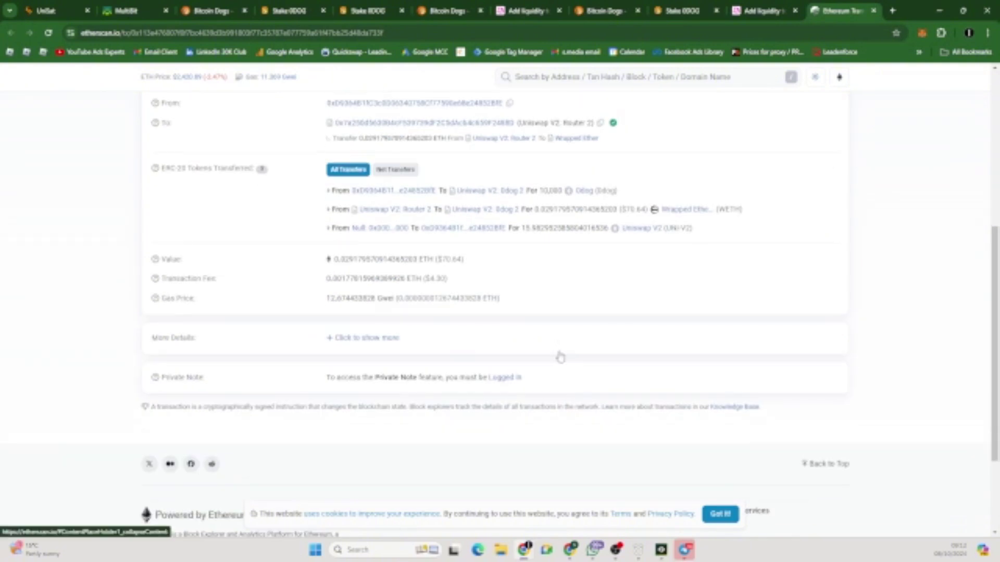
{"action": "scroll", "coordinate": [559, 354], "scroll_direction": "down", "scroll_amount": 1}
{"action": "scroll", "coordinate": [558, 351], "scroll_direction": "up", "scroll_amount": 7}
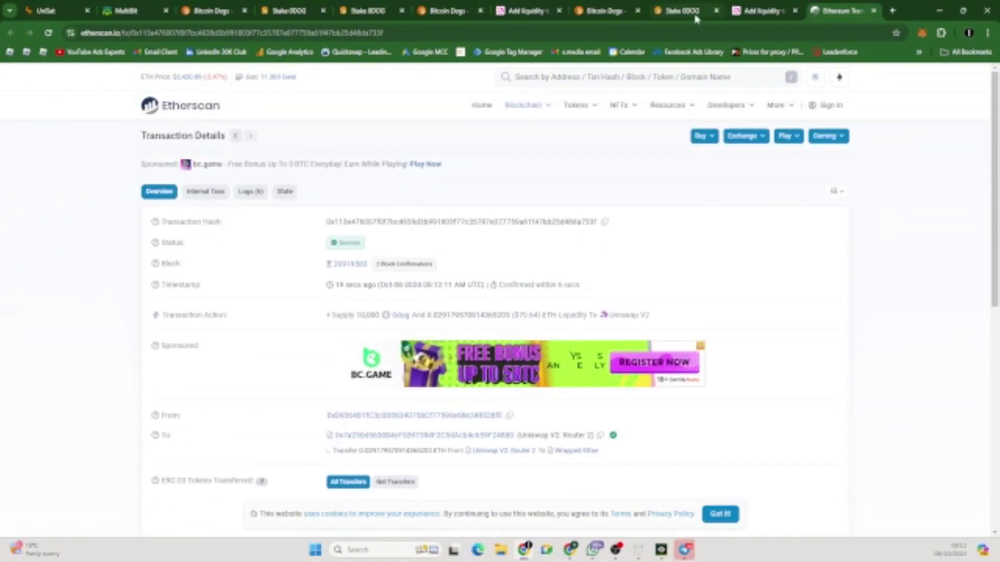
Step: Jump to the Bitcoin Dogs farm form and connect MetaMask, granting the site permission
{"action": "left_click", "coordinate": [693, 12]}
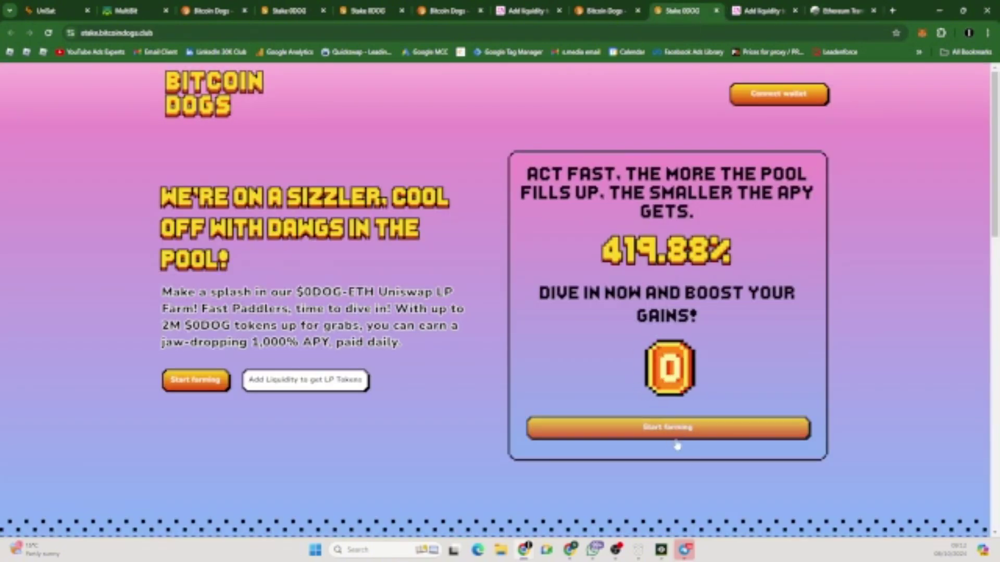
{"action": "left_click", "coordinate": [664, 428]}
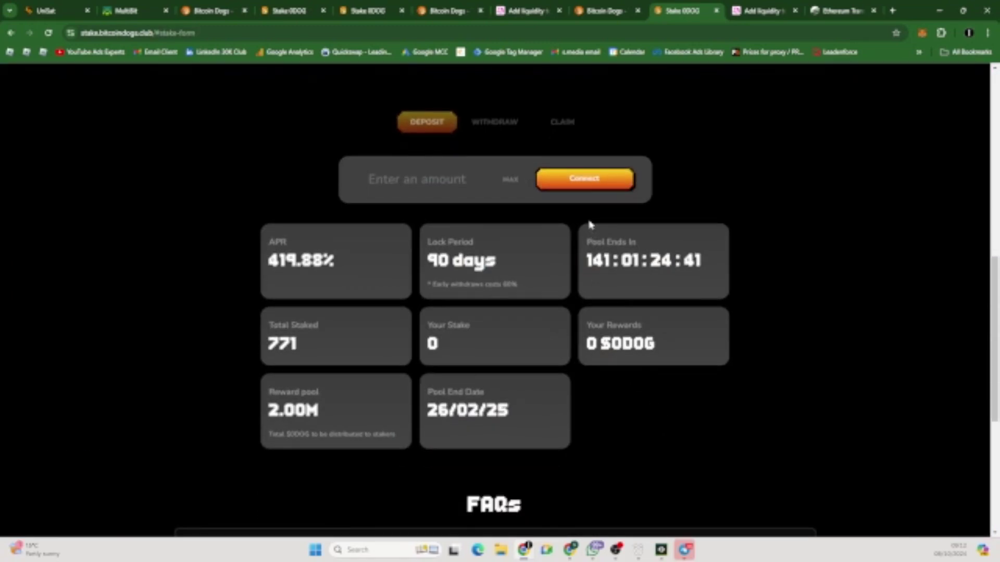
{"action": "left_click", "coordinate": [557, 182]}
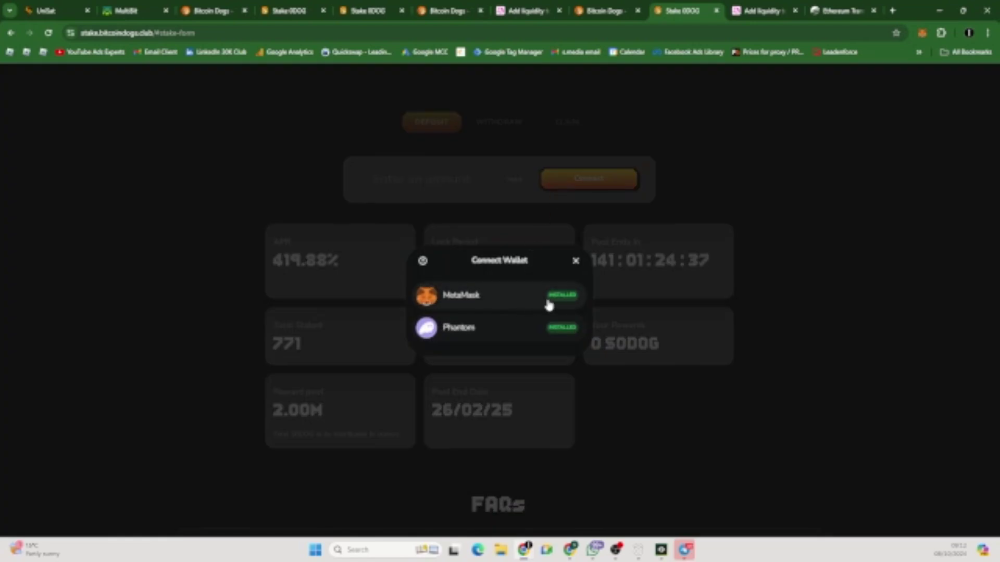
{"action": "left_click", "coordinate": [521, 301]}
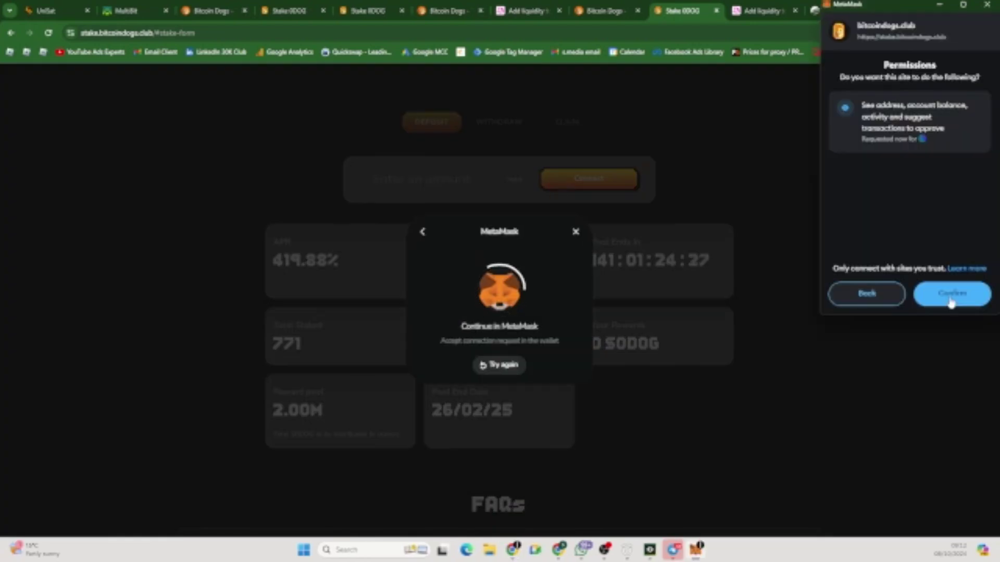
{"action": "left_click", "coordinate": [951, 302]}
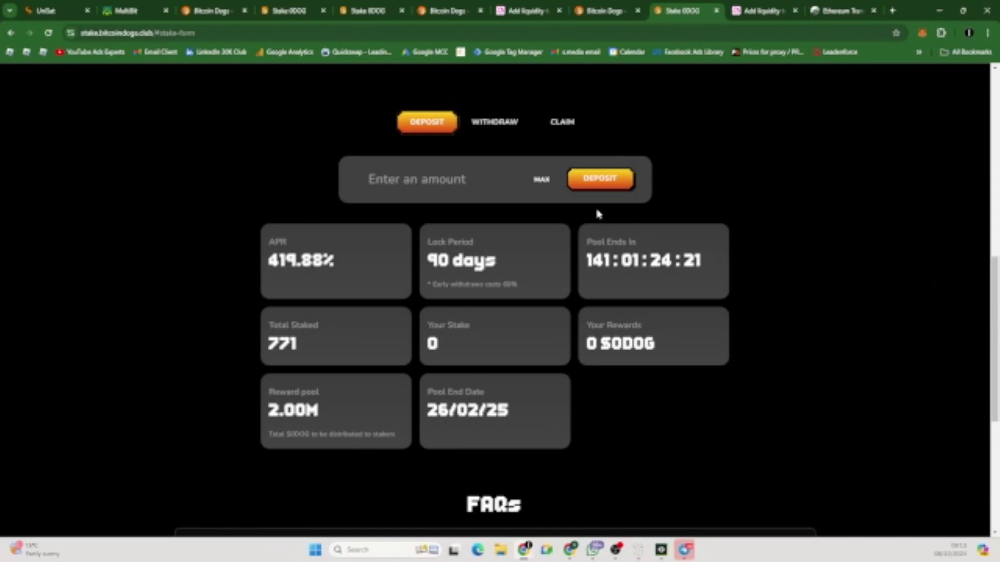
Step: Fill in the MAX LP balance (about 15.98 UNI-V2) and approve the farm's spending cap in MetaMask
{"action": "left_click", "coordinate": [541, 180]}
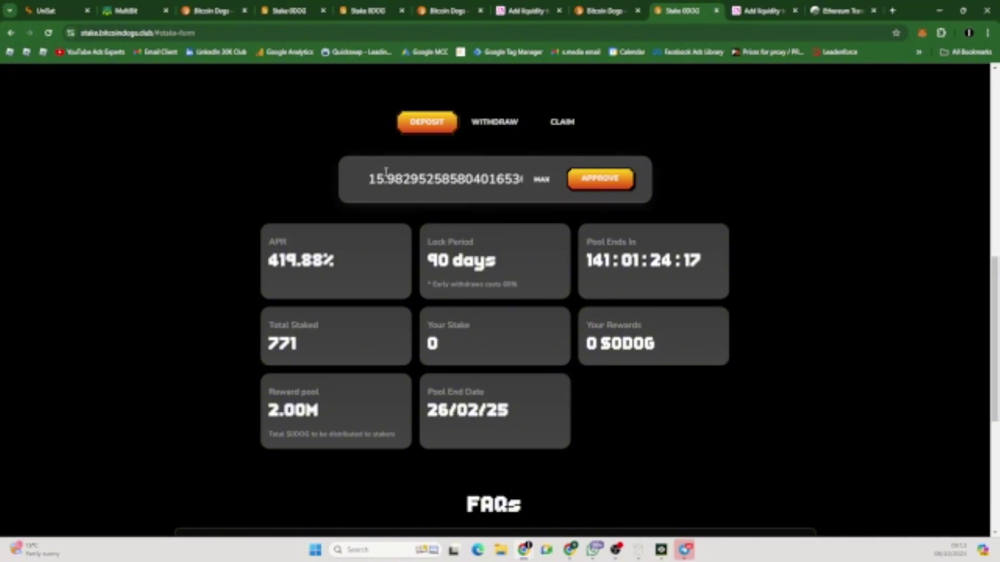
{"action": "left_click_drag", "start_coordinate": [463, 179], "coordinate": [525, 187]}
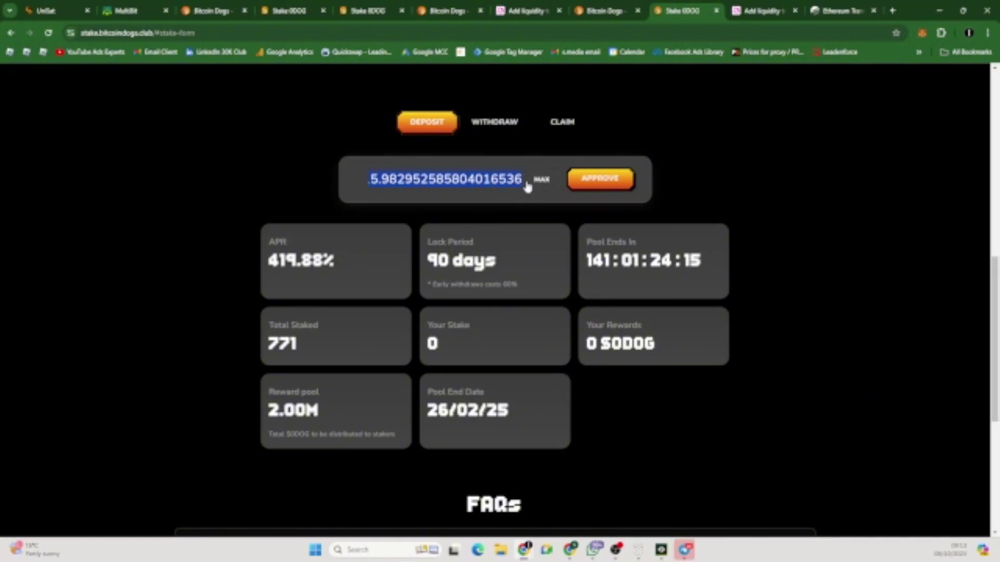
{"action": "key", "text": "ctrl+a"}
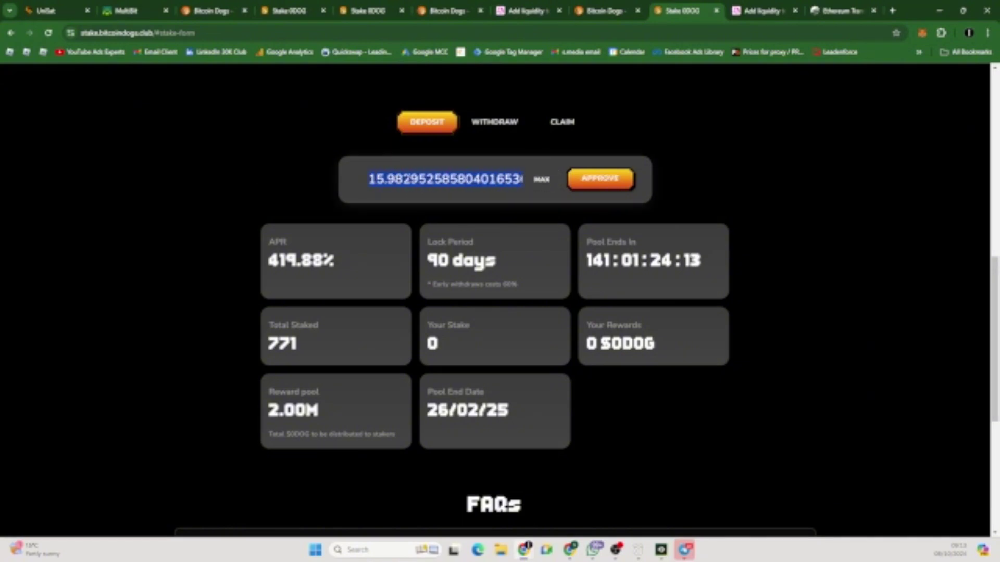
{"action": "left_click", "coordinate": [600, 183]}
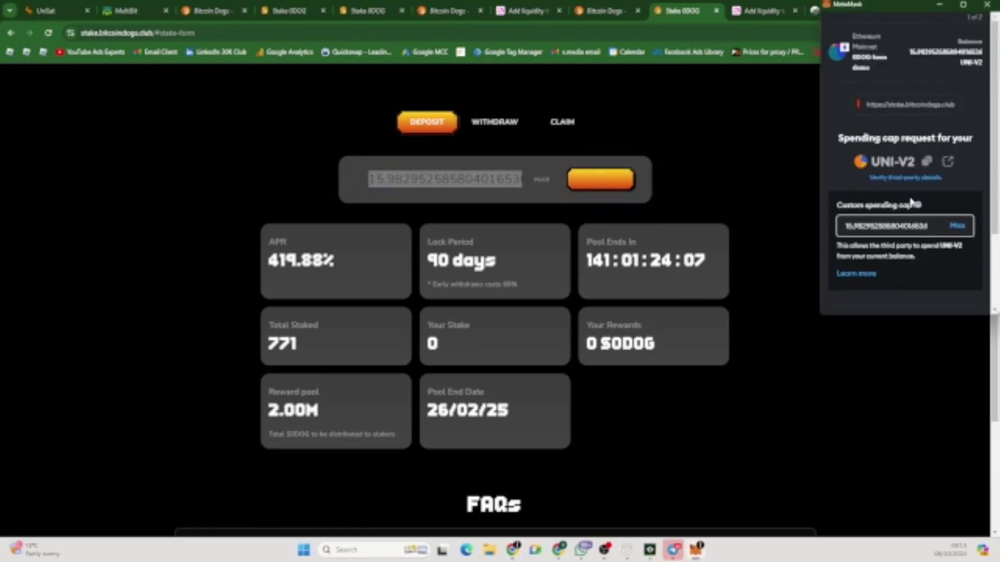
{"action": "scroll", "coordinate": [903, 187], "scroll_direction": "down", "scroll_amount": 3}
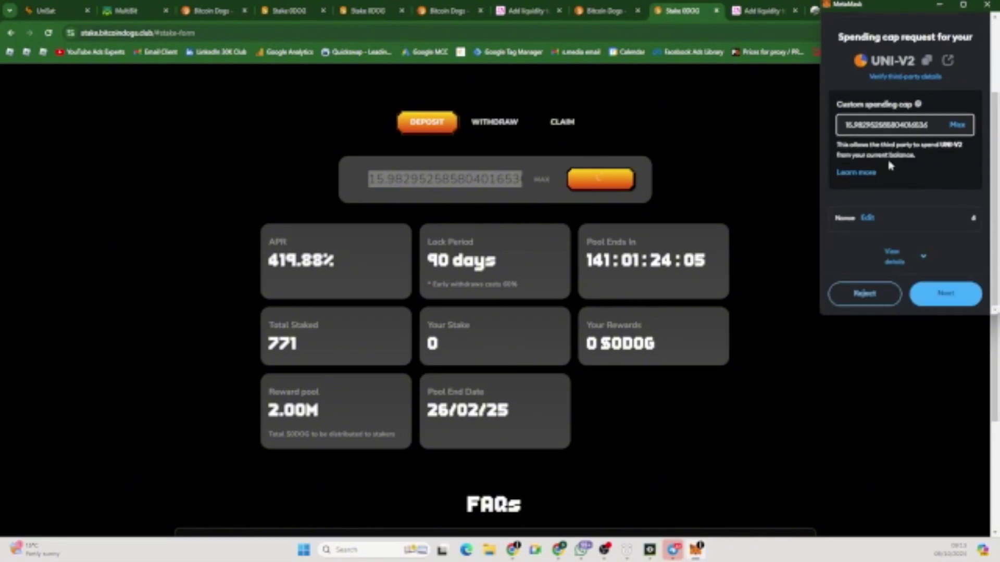
{"action": "left_click", "coordinate": [948, 294]}
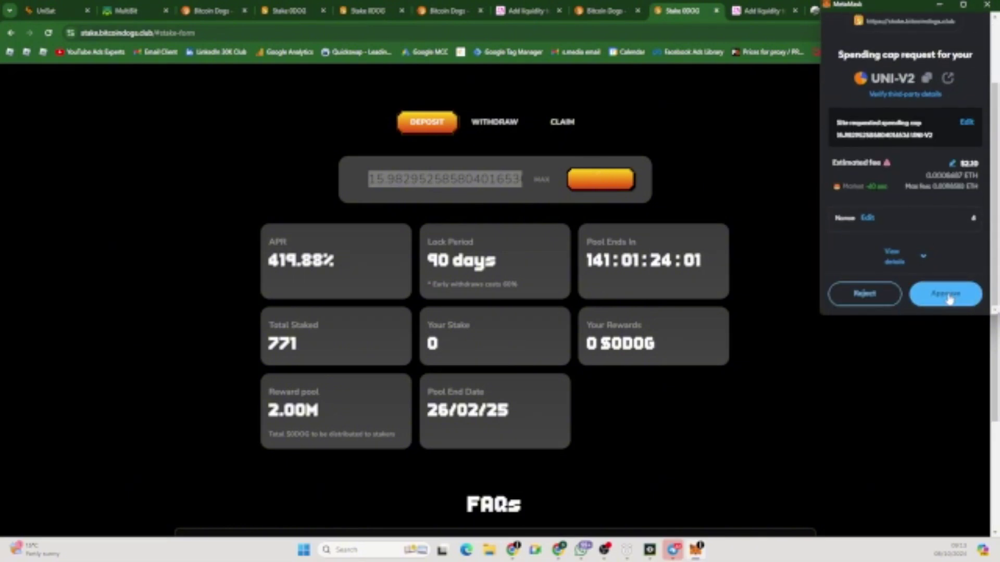
{"action": "left_click", "coordinate": [947, 295]}
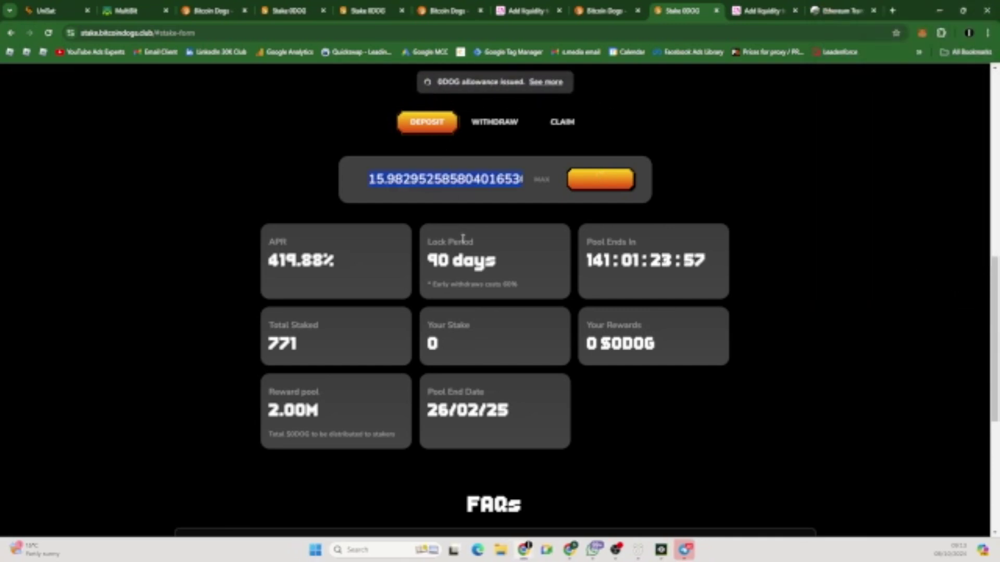
{"action": "left_click", "coordinate": [272, 342]}
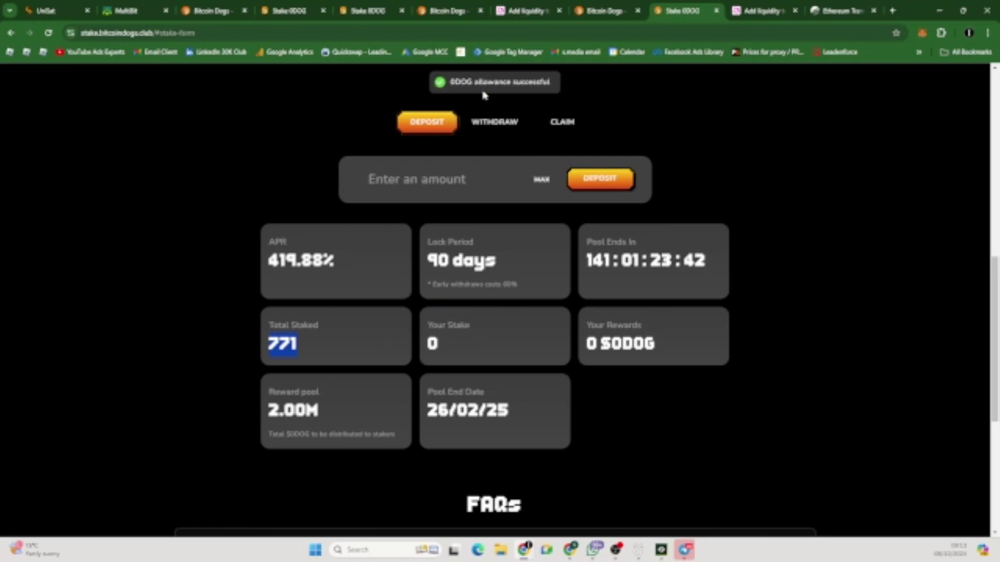
Step: Look at the Withdraw panel, return to Deposit, and verify Your Stake shows 15 with rewards accruing
{"action": "left_click", "coordinate": [331, 352]}
{"action": "left_click", "coordinate": [494, 121]}
{"action": "left_click", "coordinate": [704, 216]}
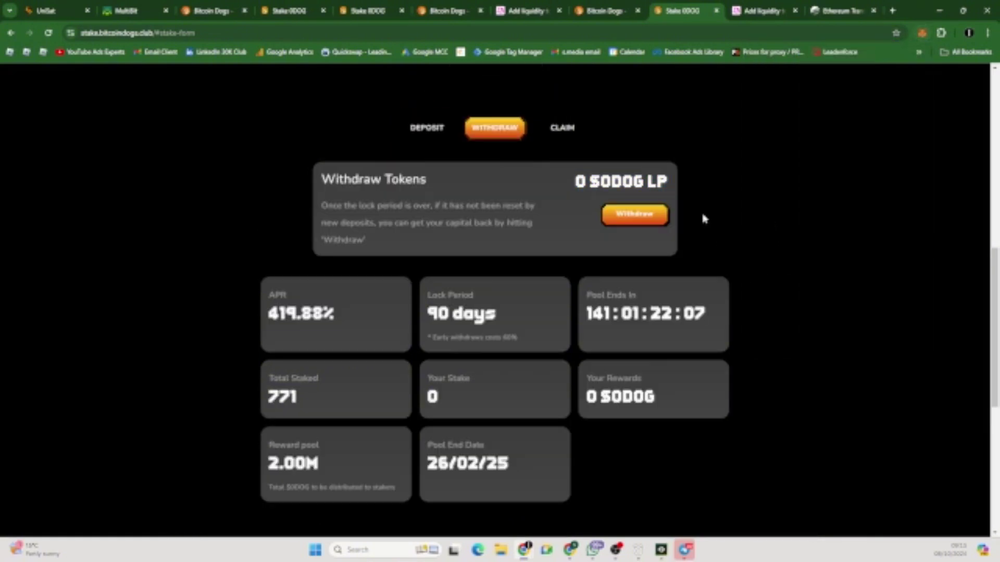
{"action": "left_click", "coordinate": [429, 131]}
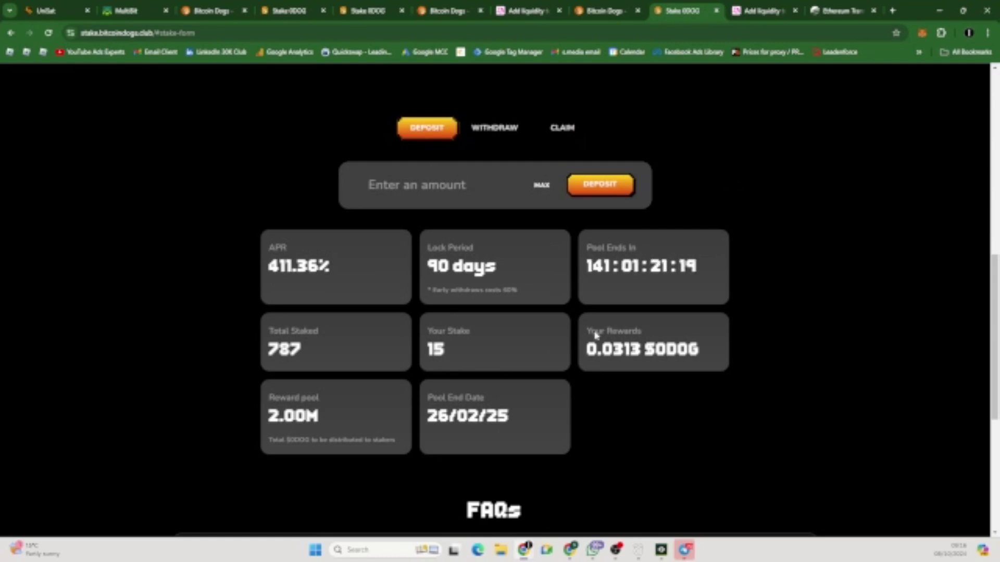
{"action": "scroll", "coordinate": [595, 335], "scroll_direction": "down", "scroll_amount": 2}
{"action": "scroll", "coordinate": [292, 389], "scroll_direction": "up", "scroll_amount": 3}
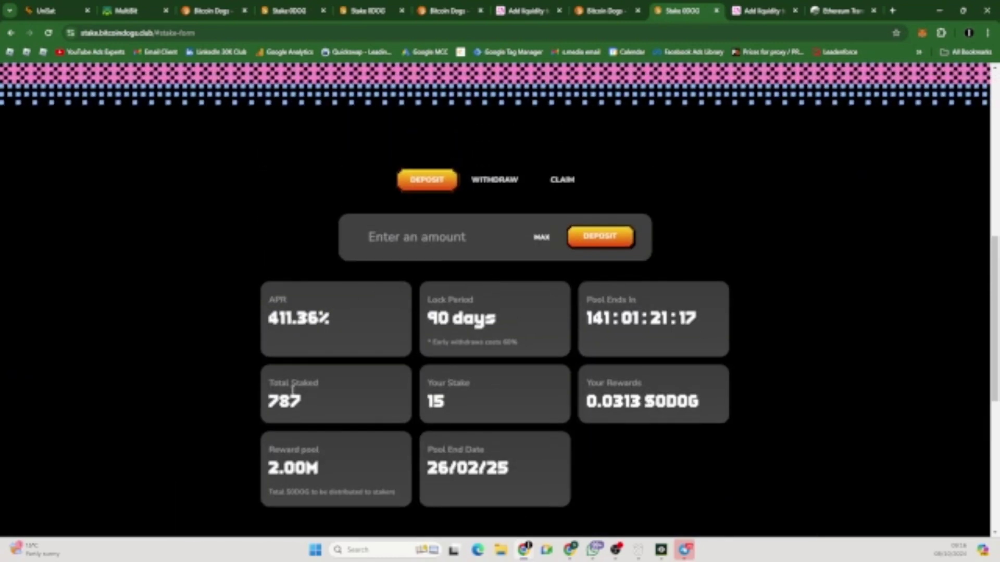
{"action": "scroll", "coordinate": [474, 317], "scroll_direction": "down", "scroll_amount": 2}
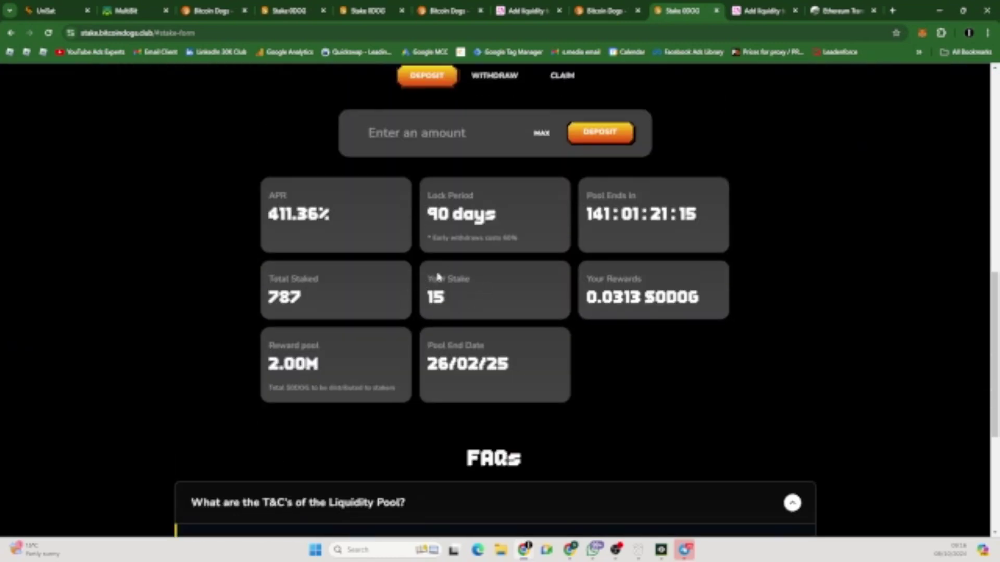